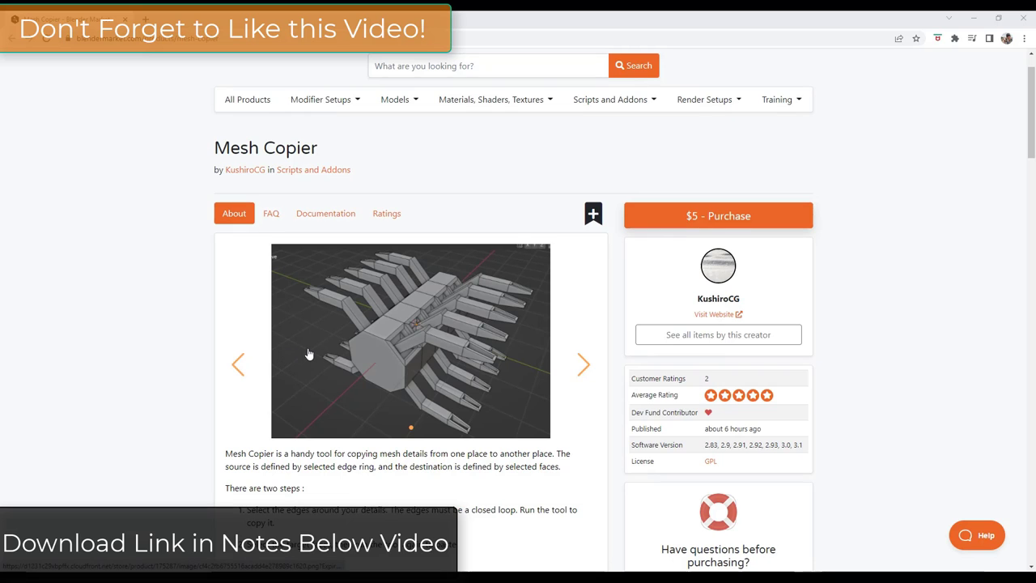
Step: Browse the product page and its image gallery in the browser
scroll(311, 359, down, 3)
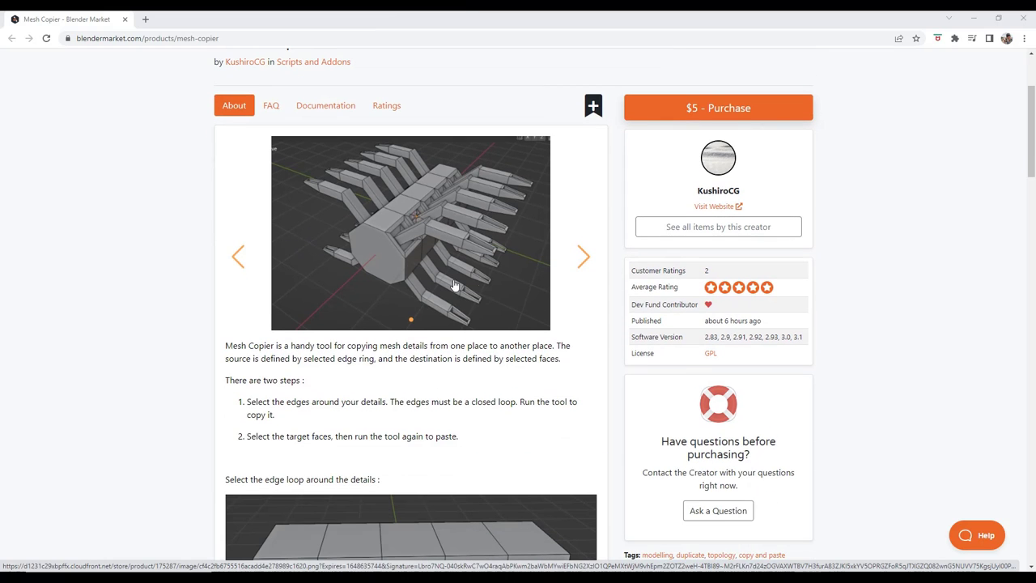
click(584, 257)
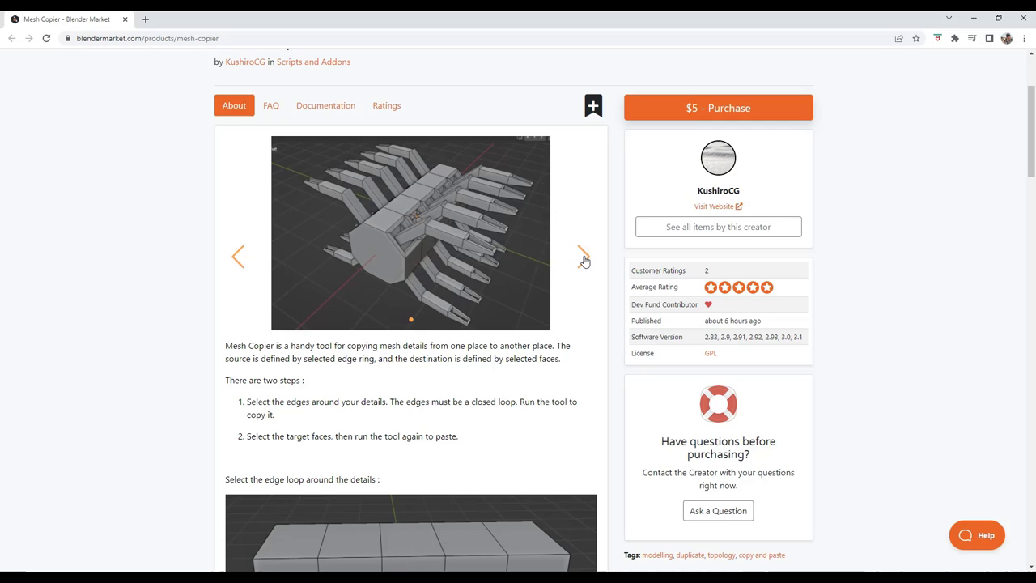
click(584, 259)
scroll(212, 316, down, 3)
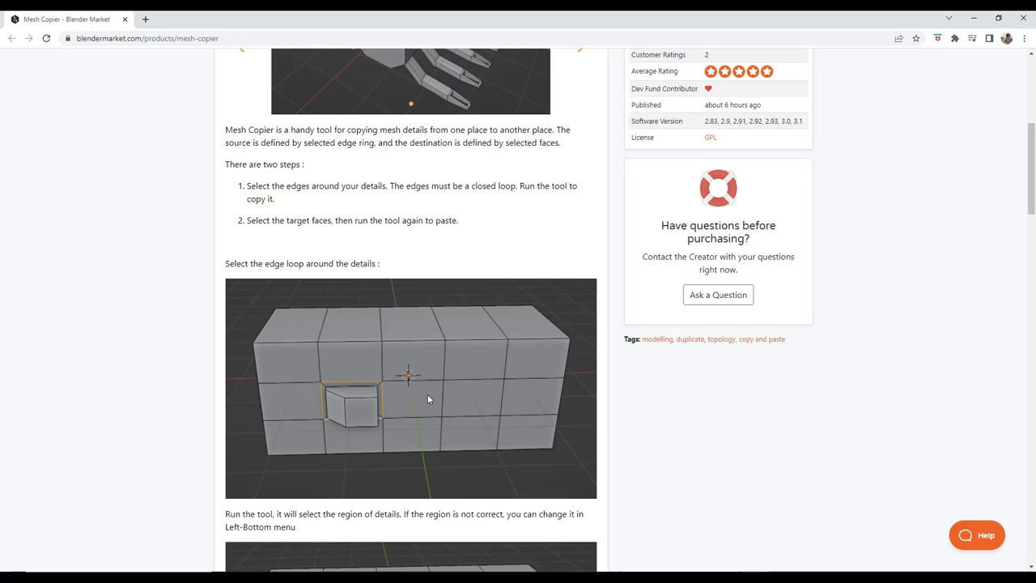
scroll(520, 396, down, 5)
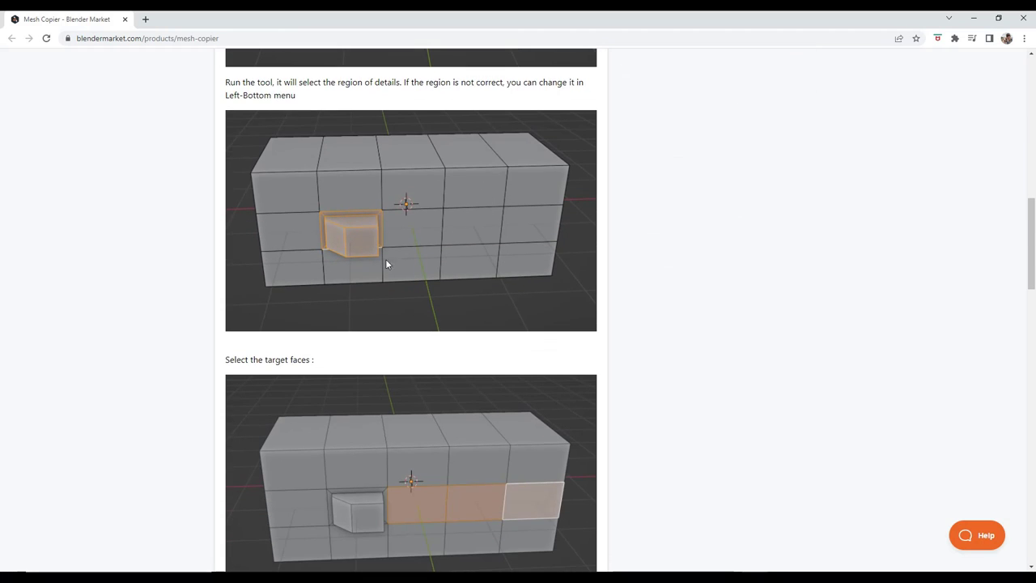
scroll(344, 230, down, 3)
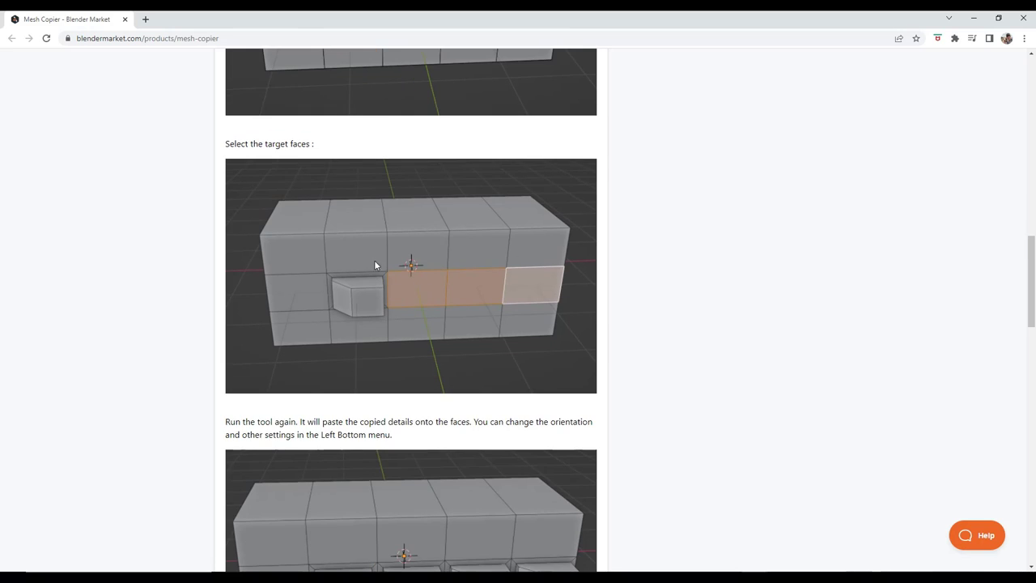
scroll(403, 297, down, 3)
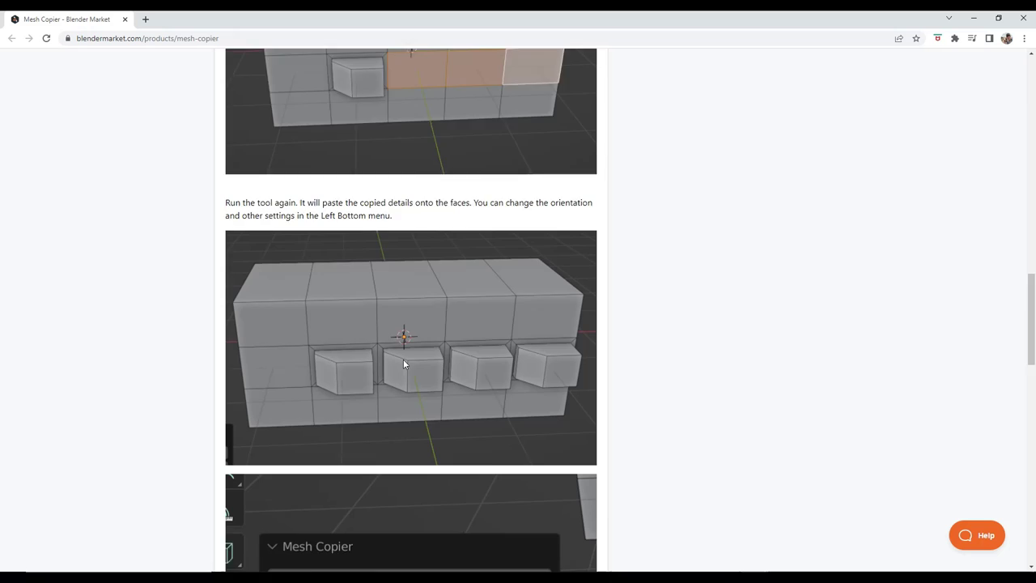
scroll(405, 363, down, 3)
scroll(416, 388, up, 5)
scroll(433, 390, up, 15)
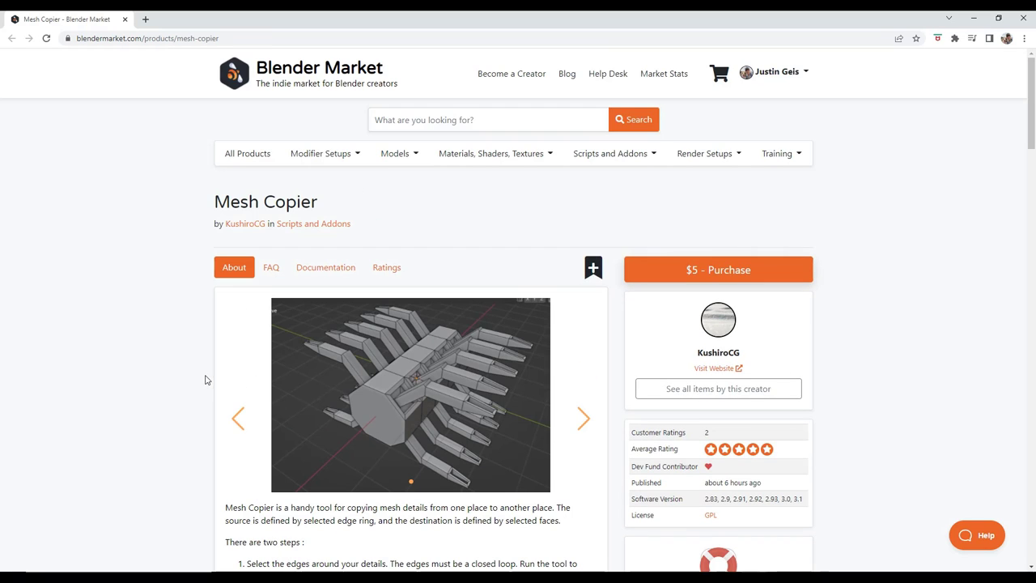
Step: Minimize the browser and confirm the Mesh Copier add-on is enabled in Preferences
click(973, 18)
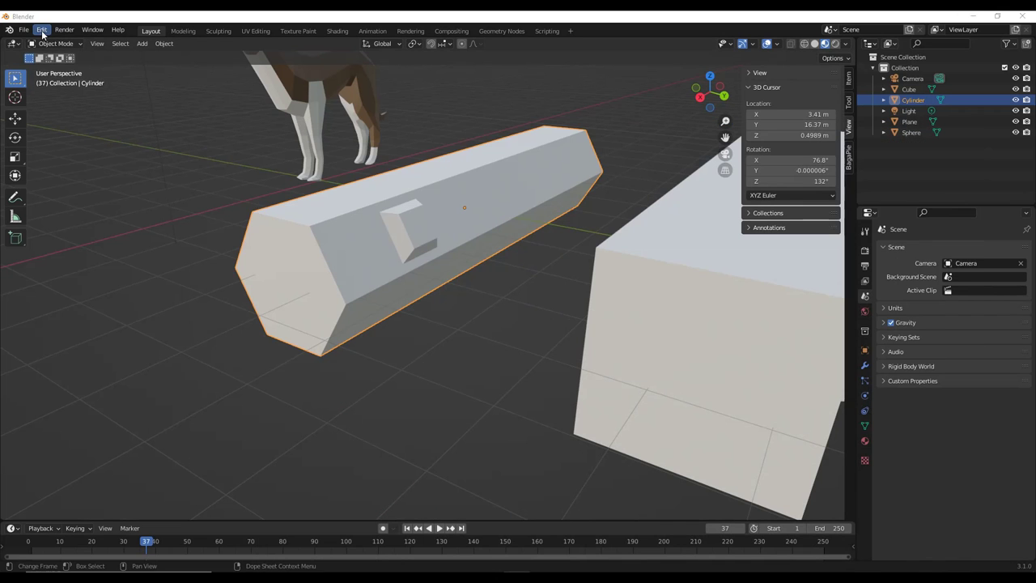
key(alt+Tab)
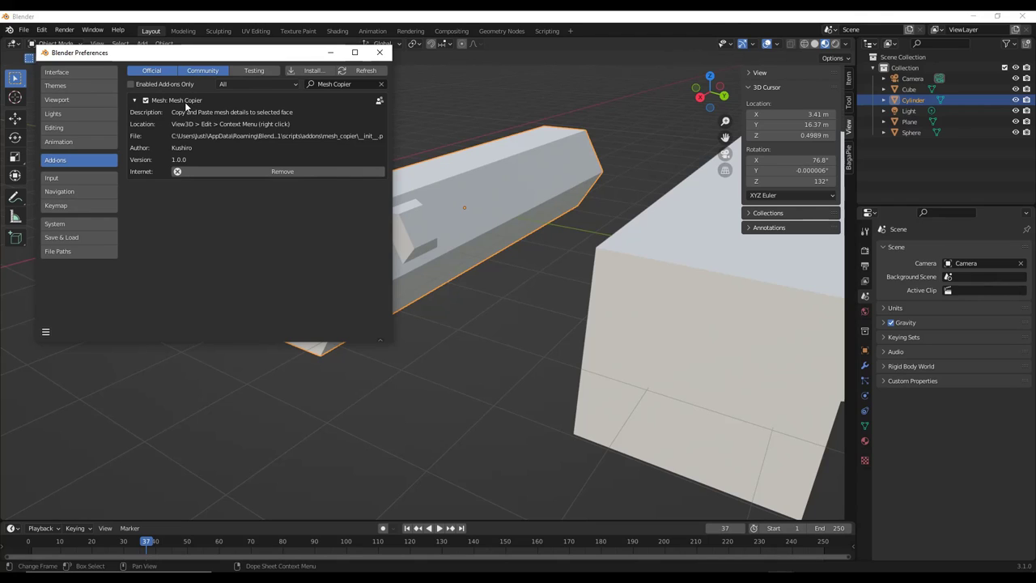
key(alt+Tab)
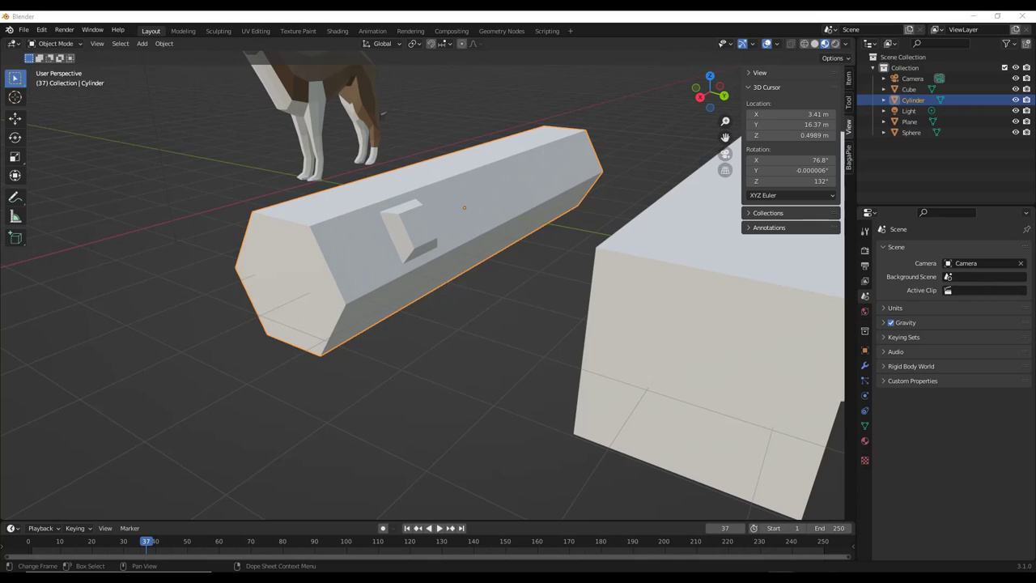
middle_drag(280, 278, 374, 236)
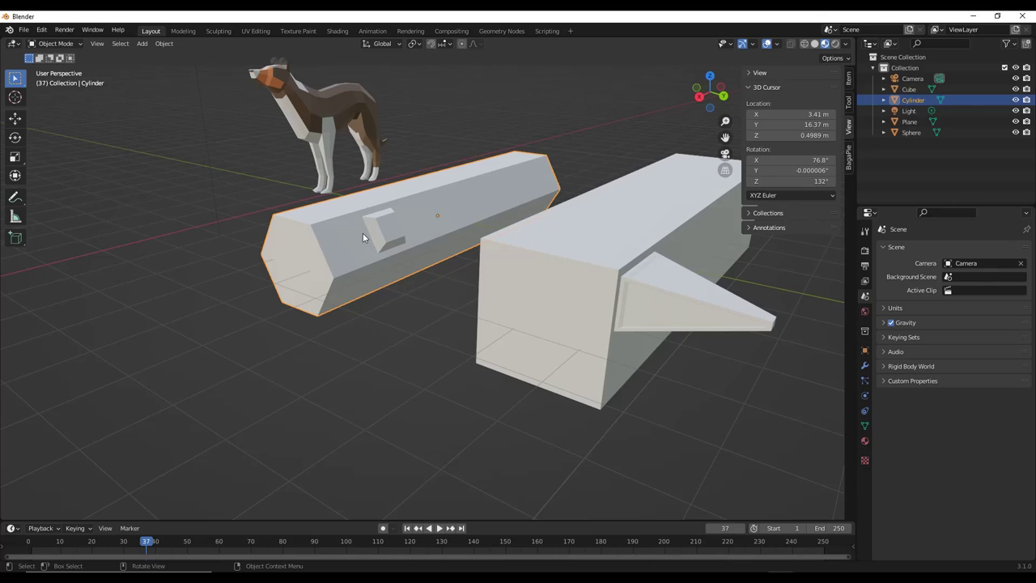
Step: Put the cylinder into Edit Mode and bring its side recess into view
key(Tab)
scroll(361, 230, up, 5)
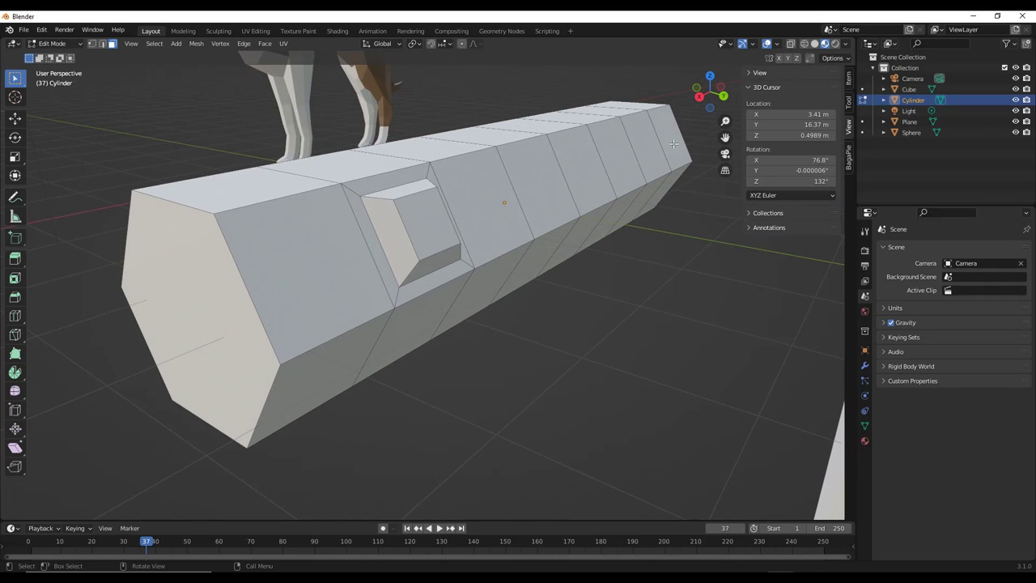
middle_drag(417, 308, 444, 296)
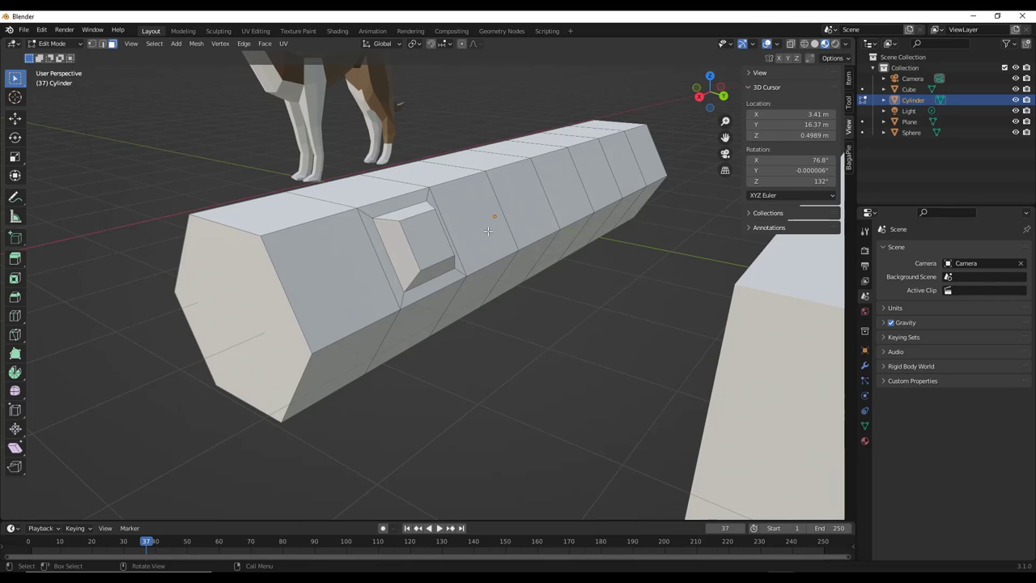
middle_drag(446, 249, 374, 191)
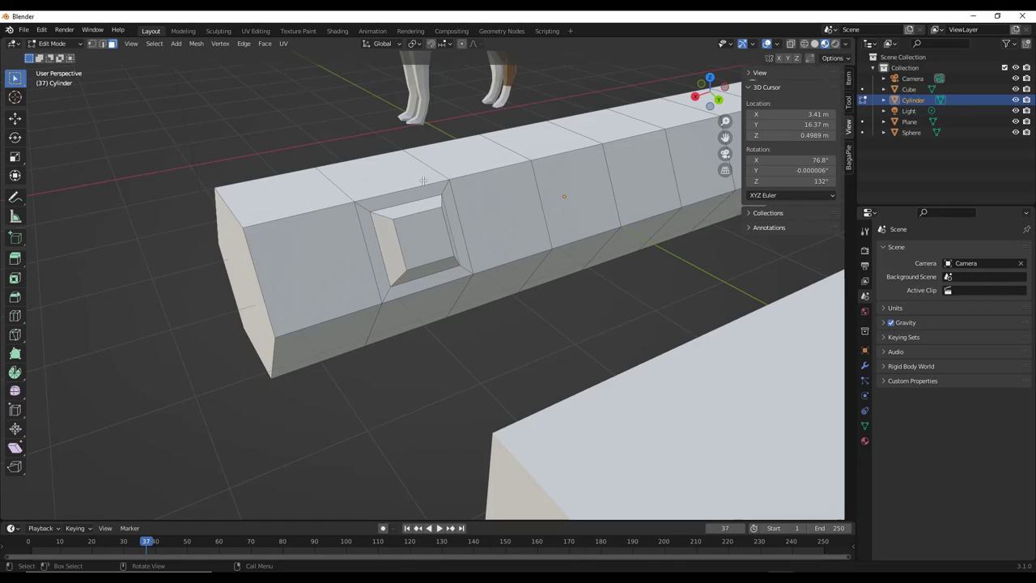
scroll(483, 197, down, 4)
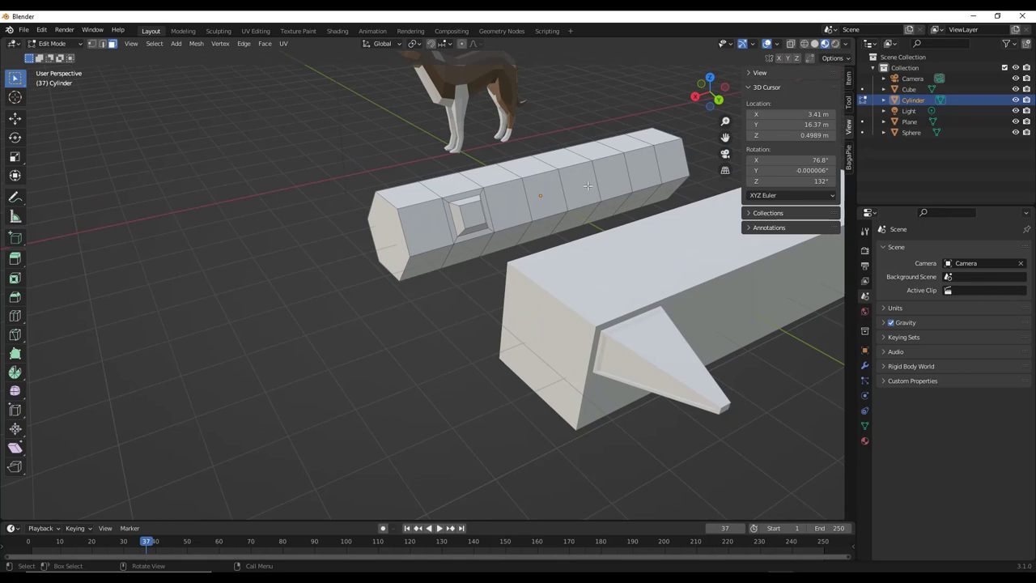
scroll(294, 267, up, 6)
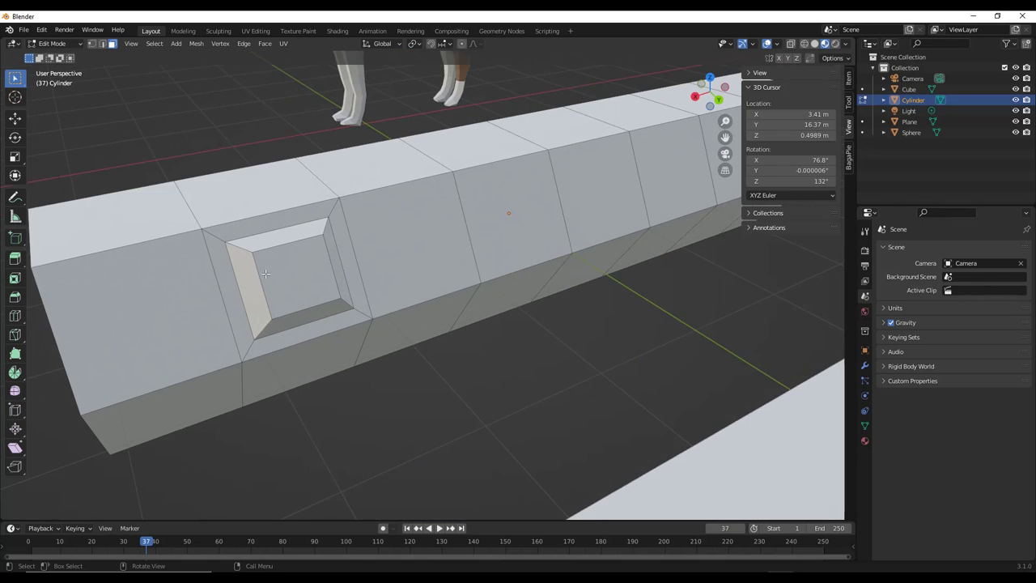
scroll(272, 252, down, 2)
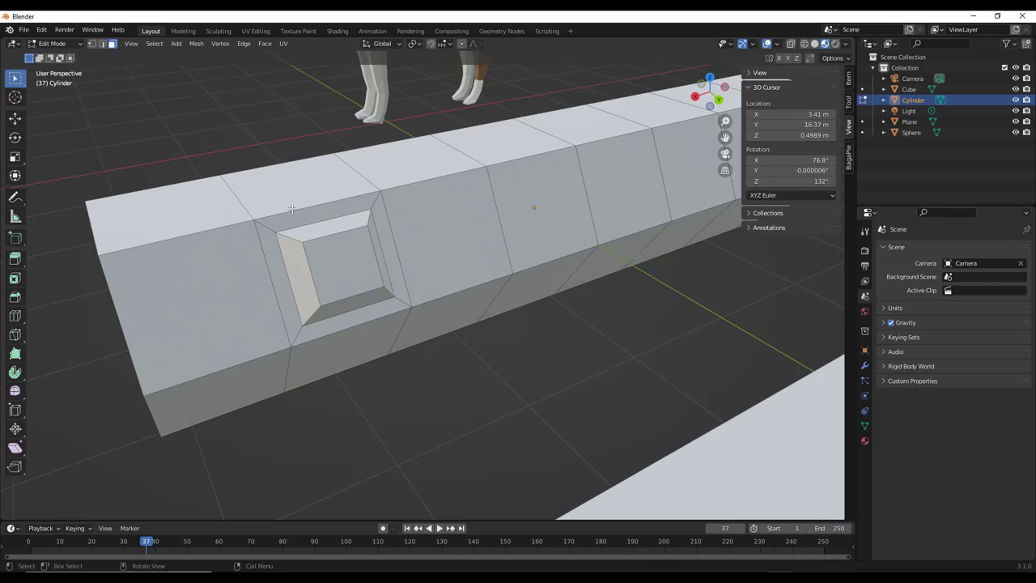
Step: Select the four bevel-ring edges enclosing the recessed square panel
click(292, 211)
click(293, 212)
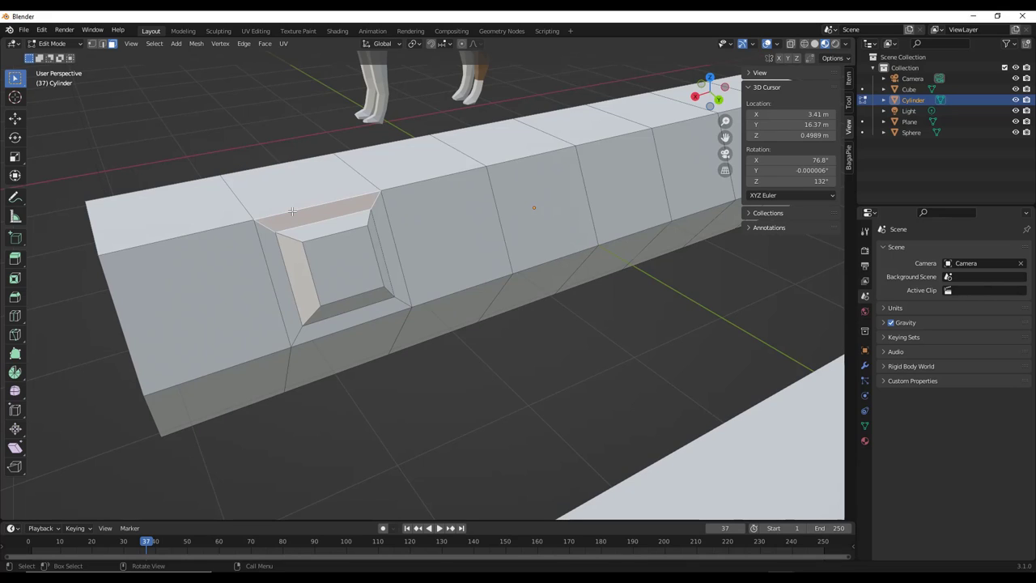
key(alt+a)
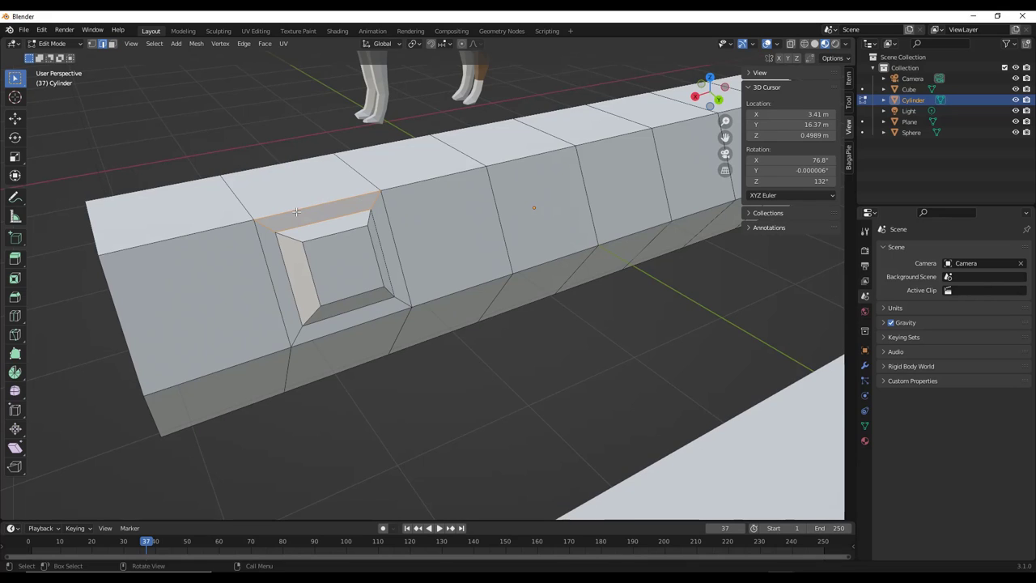
key(Tab)
key(Tab)
alt+click(384, 278)
alt+shift+click(285, 309)
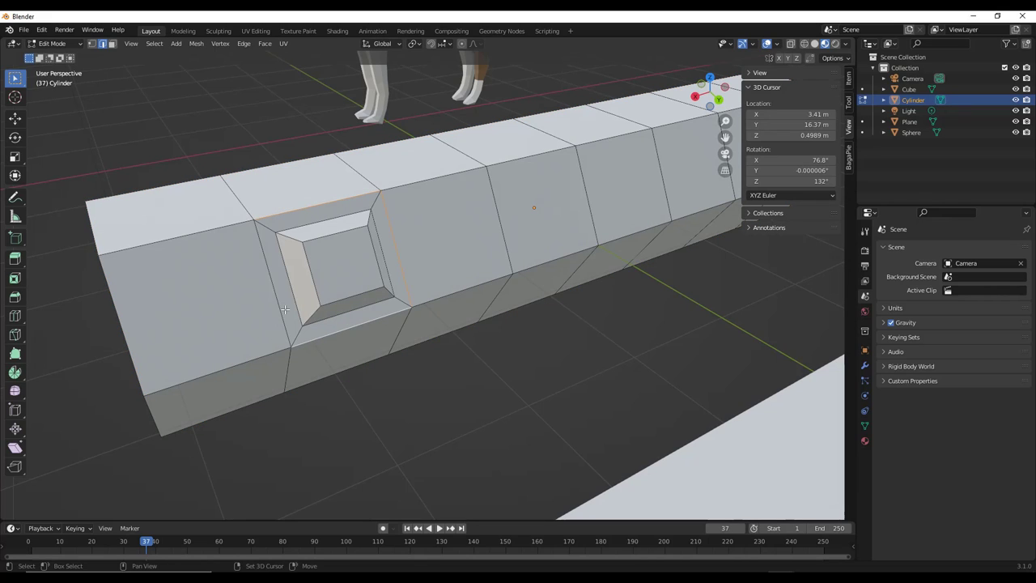
alt+shift+click(274, 293)
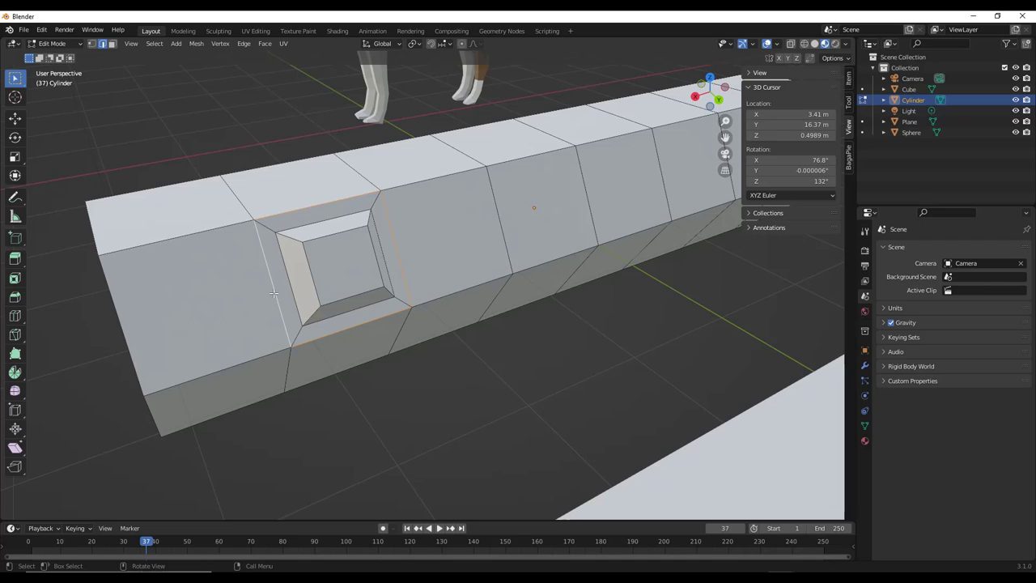
Step: Set the panel enclosed by the edge loop as the Mesh Copier copy region
right_click(274, 293)
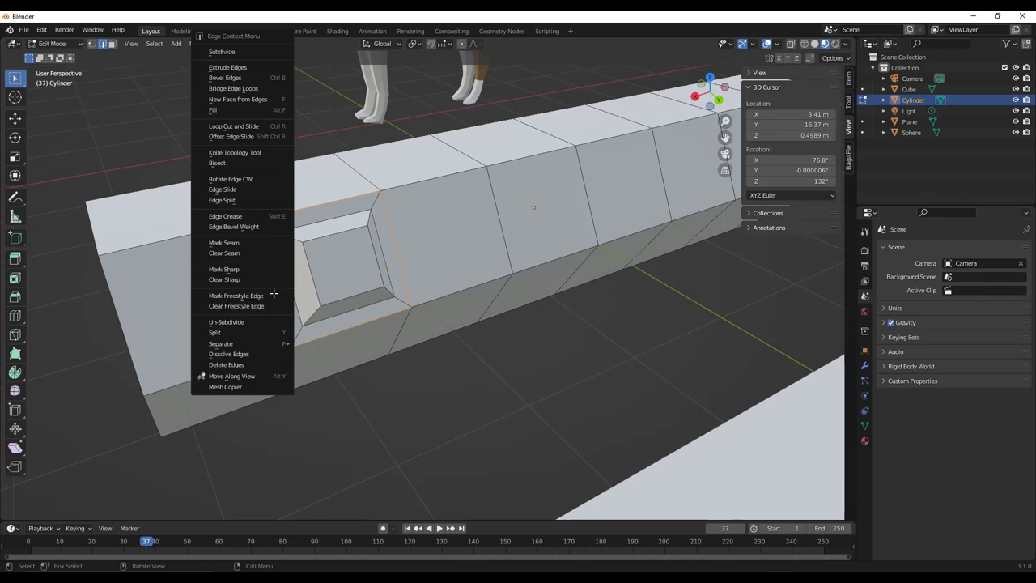
click(251, 387)
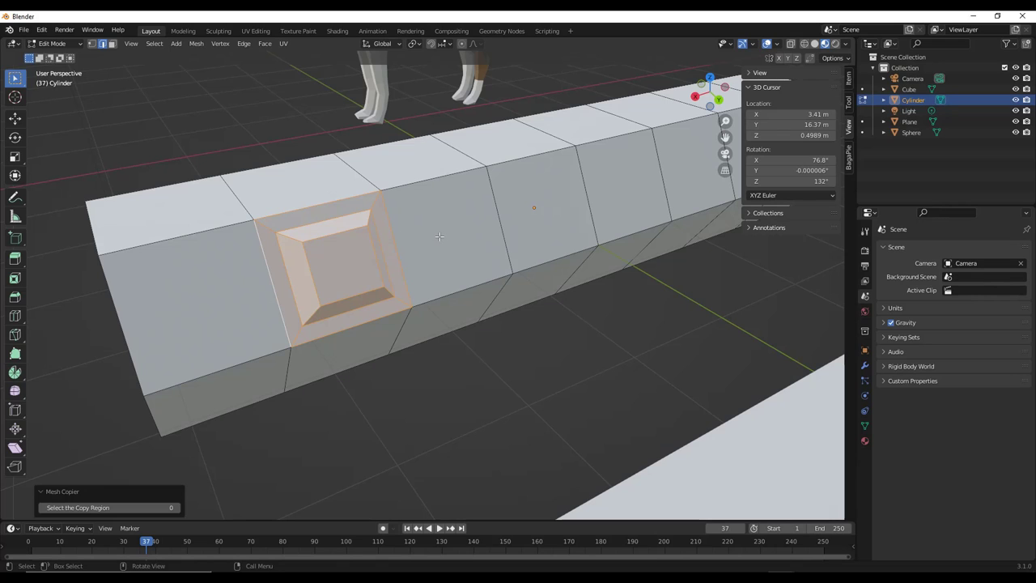
key(ctrl+c)
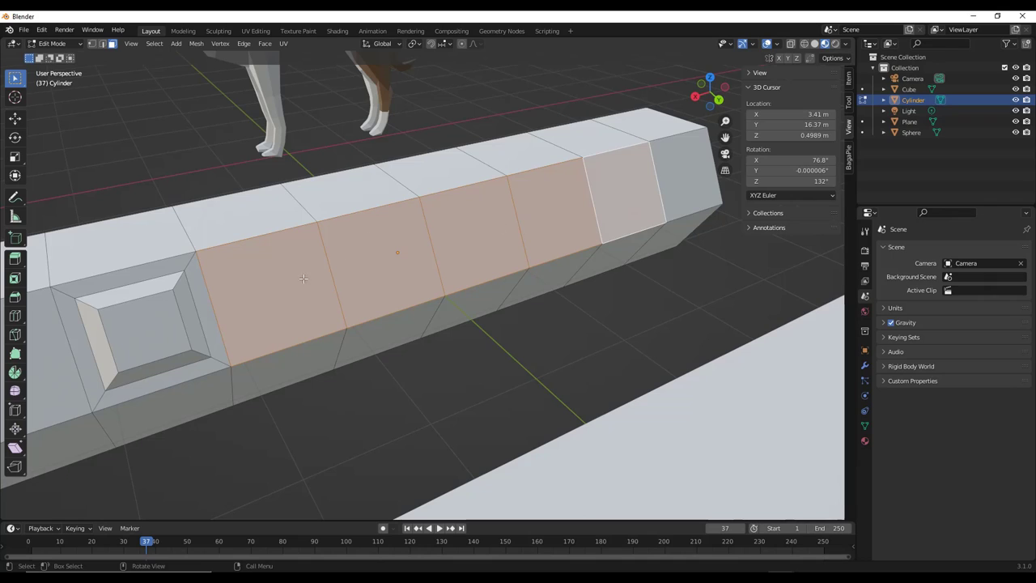
Step: Paste the recessed panel onto the selected top faces with Mesh Copier
right_click(300, 273)
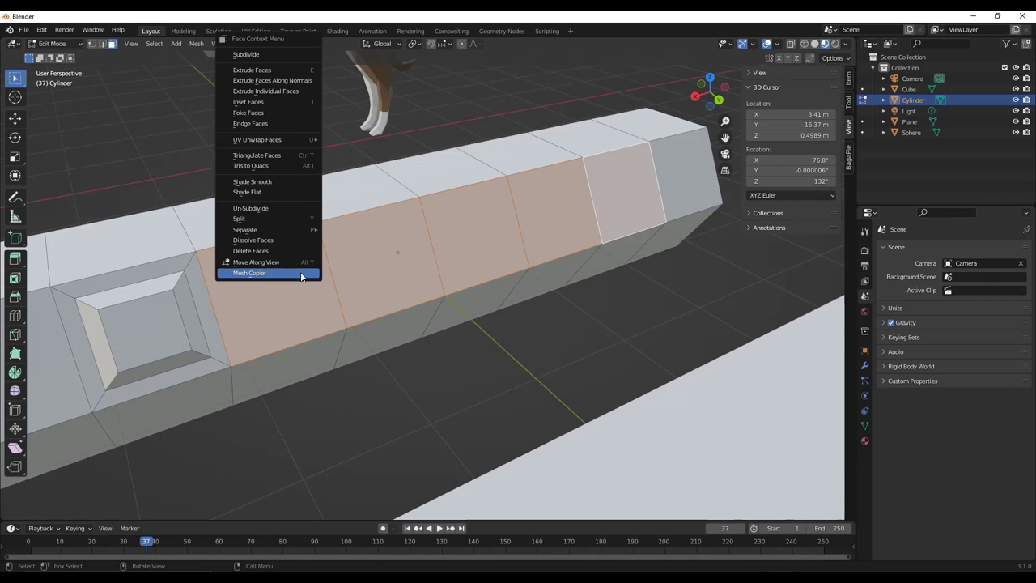
click(287, 273)
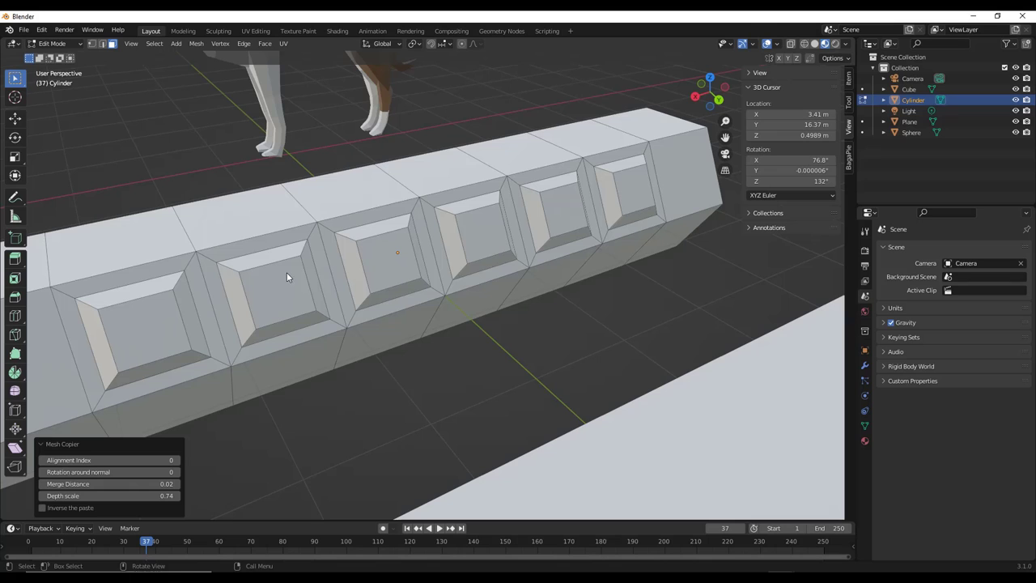
scroll(522, 239, down, 4)
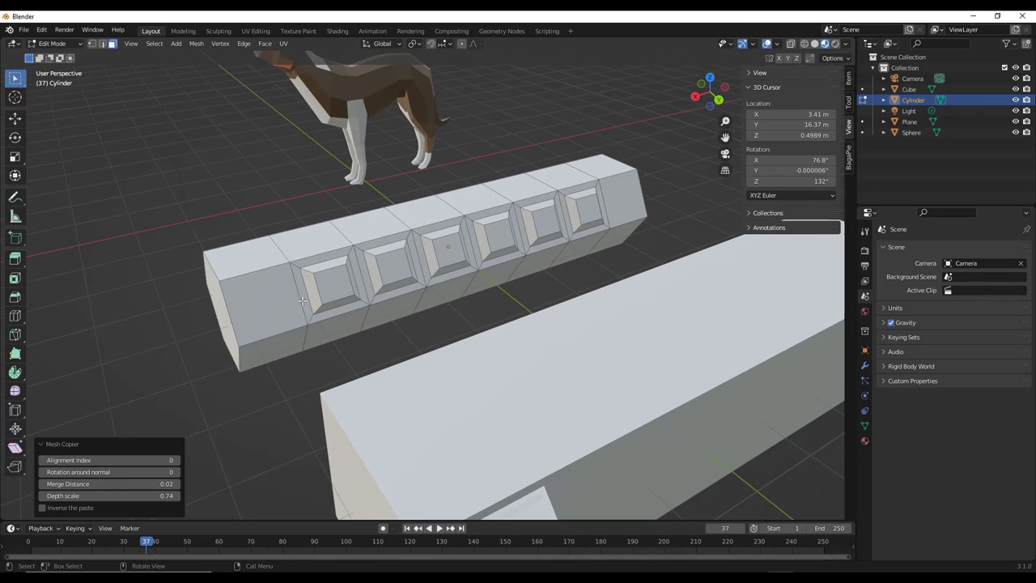
middle_drag(302, 301, 349, 268)
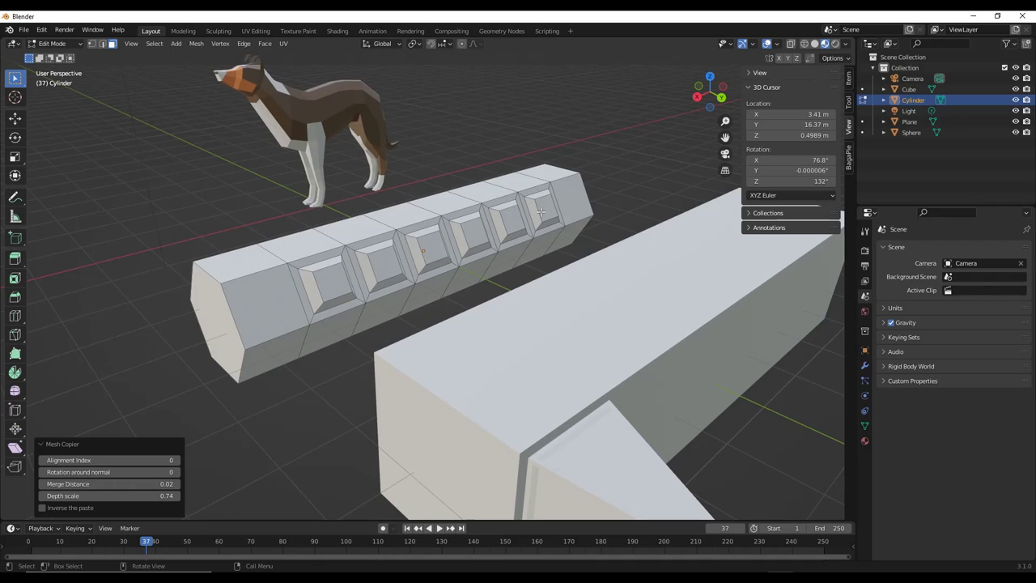
scroll(518, 366, down, 3)
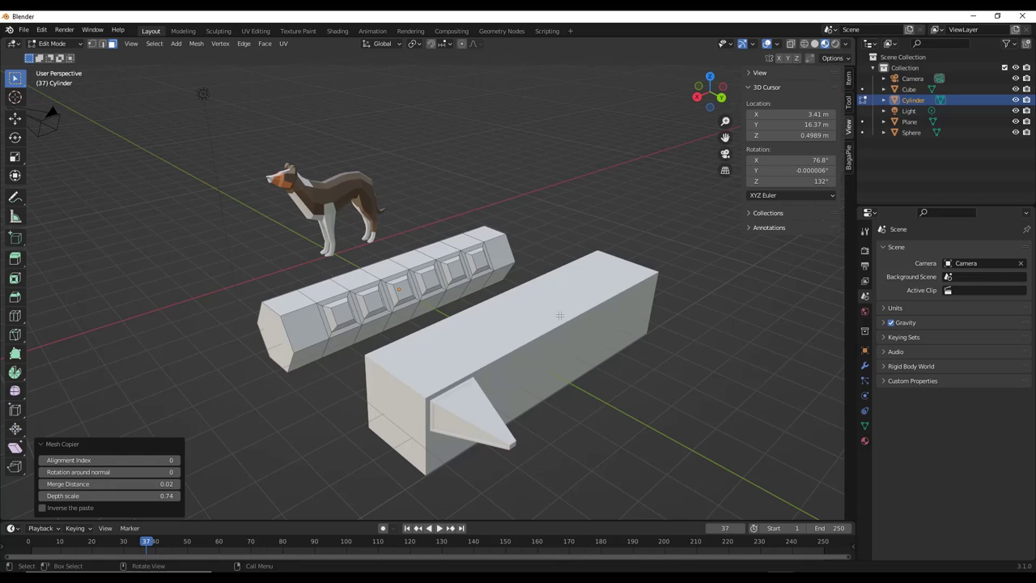
Step: Edit the box's mesh and mark its wedge as the Mesh Copier copy region
key(Tab)
scroll(489, 328, down, 1)
click(502, 335)
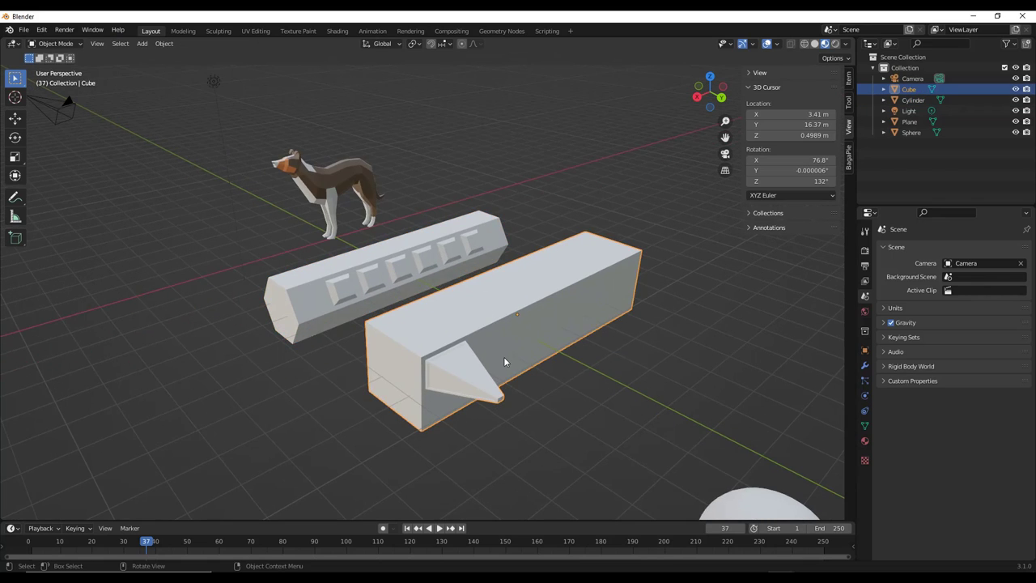
middle_drag(504, 356, 392, 293)
key(Tab)
key(2)
click(390, 289)
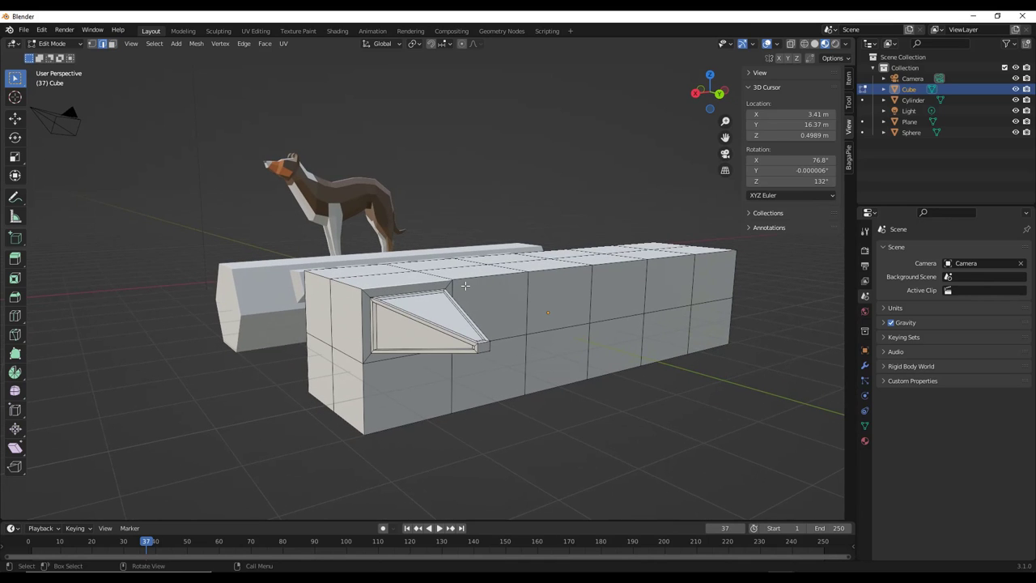
right_click(336, 376)
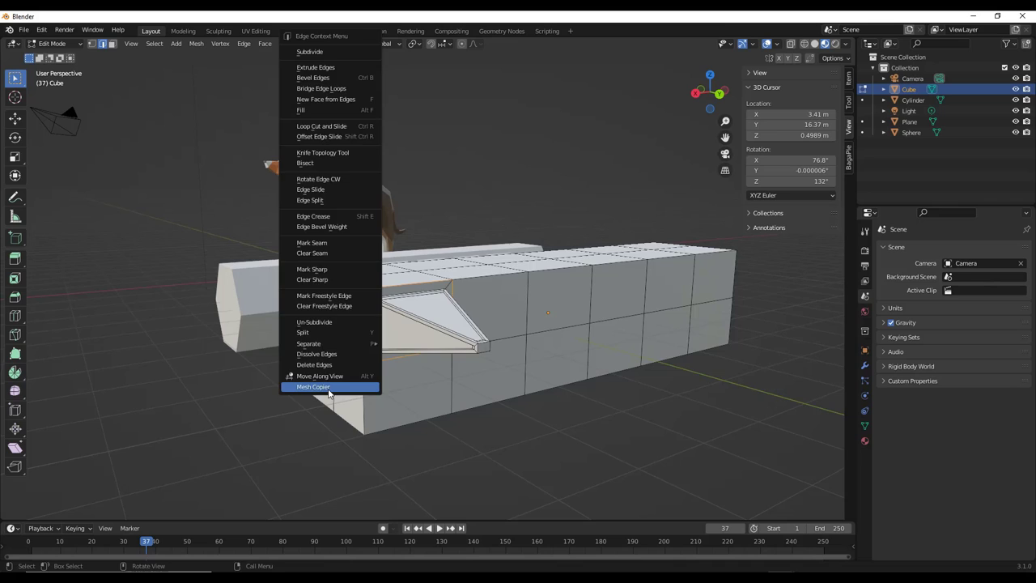
click(328, 391)
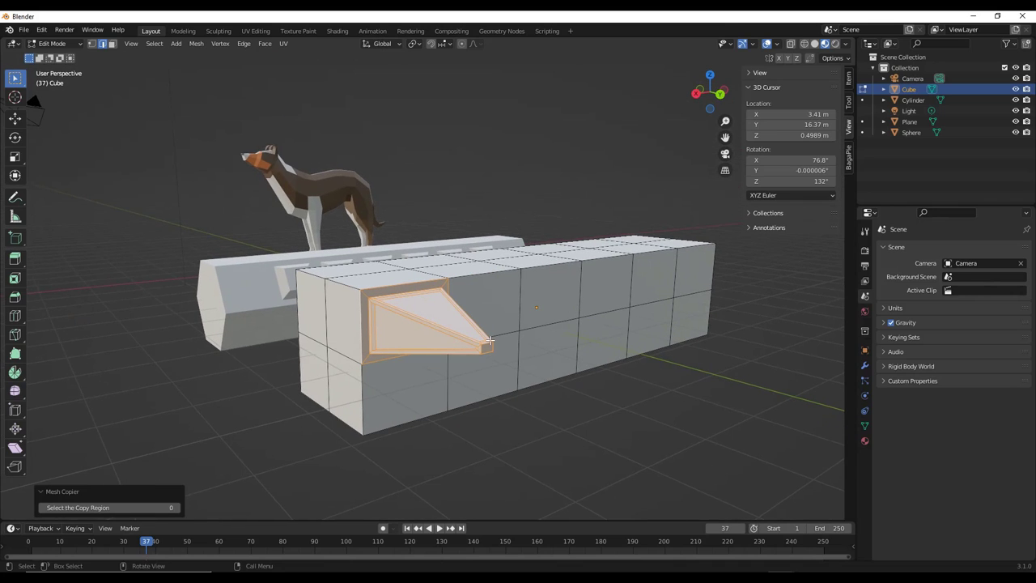
click(489, 341)
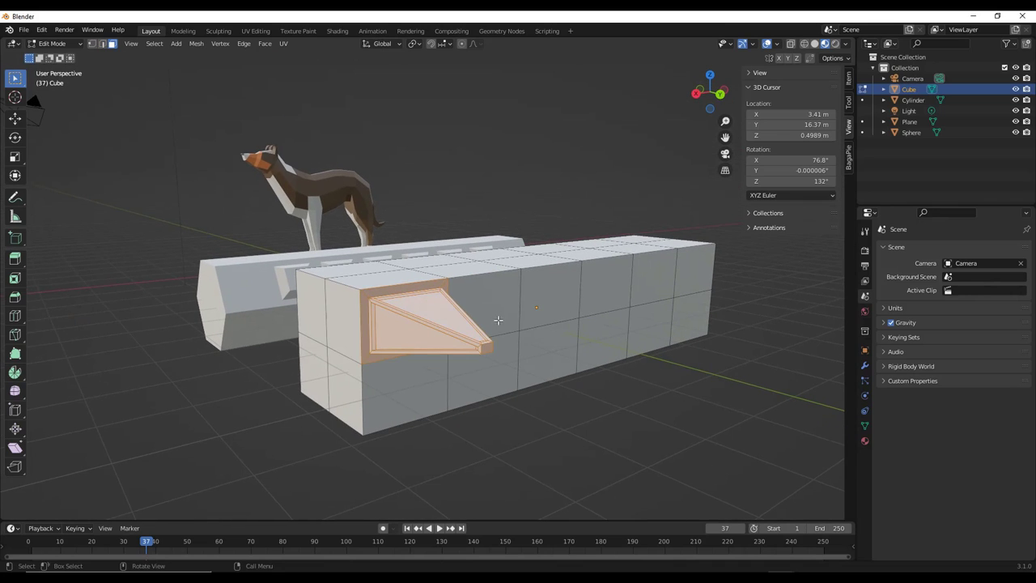
Step: Add alternating side and top faces of the box as paste targets
click(500, 368)
shift+click(550, 295)
shift+click(608, 337)
shift+click(651, 279)
shift+click(687, 318)
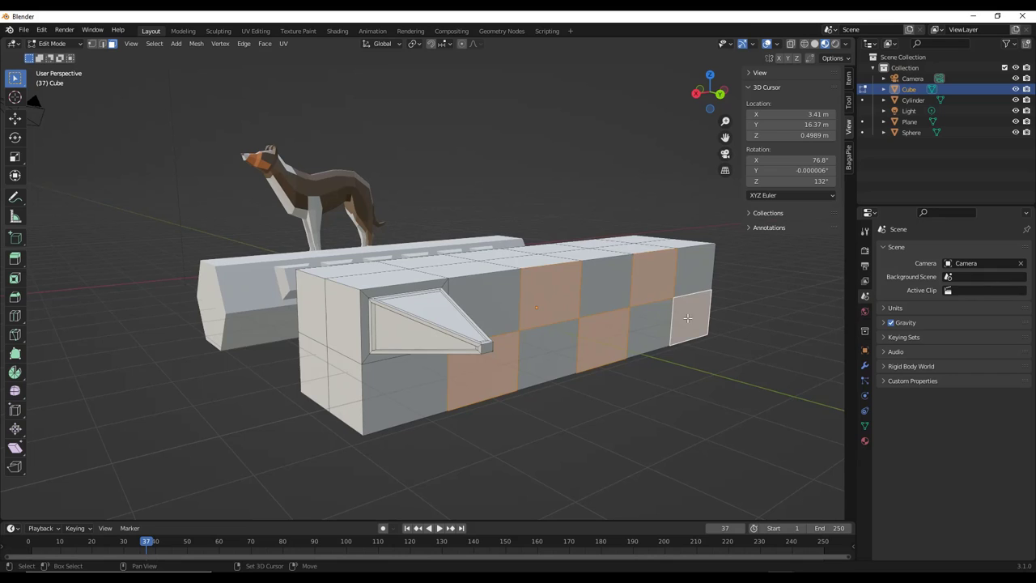
middle_drag(687, 318, 421, 308)
shift+click(408, 304)
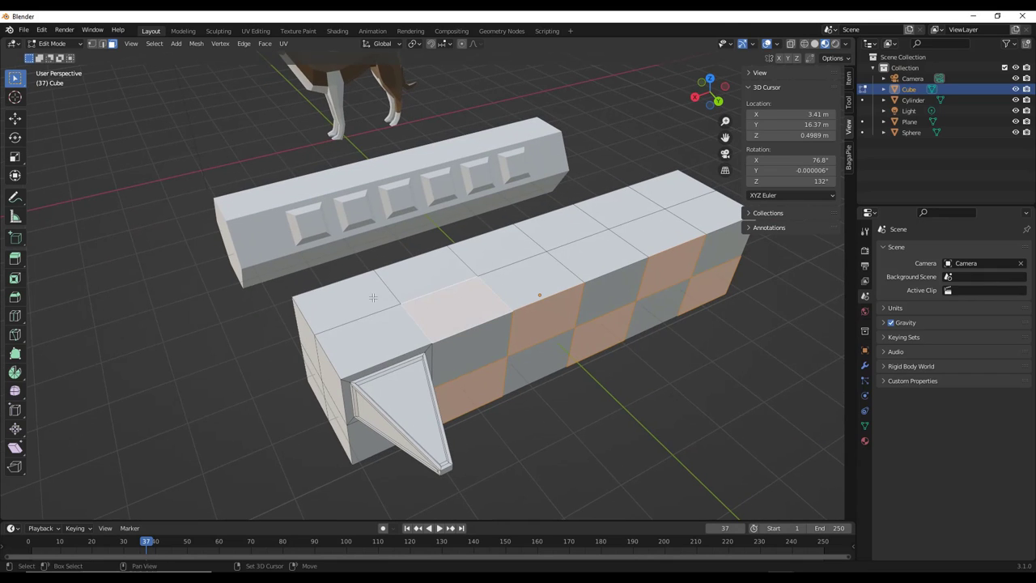
shift+click(373, 298)
shift+click(468, 279)
shift+click(586, 259)
shift+click(615, 216)
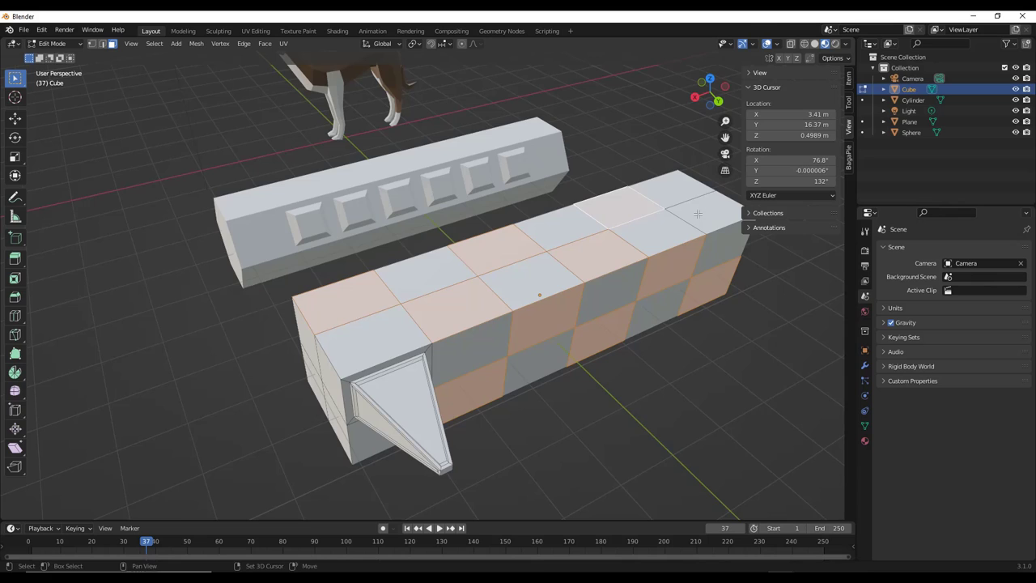
Step: Add the end face and more side faces at the box's far end as targets
middle_drag(697, 213, 296, 321)
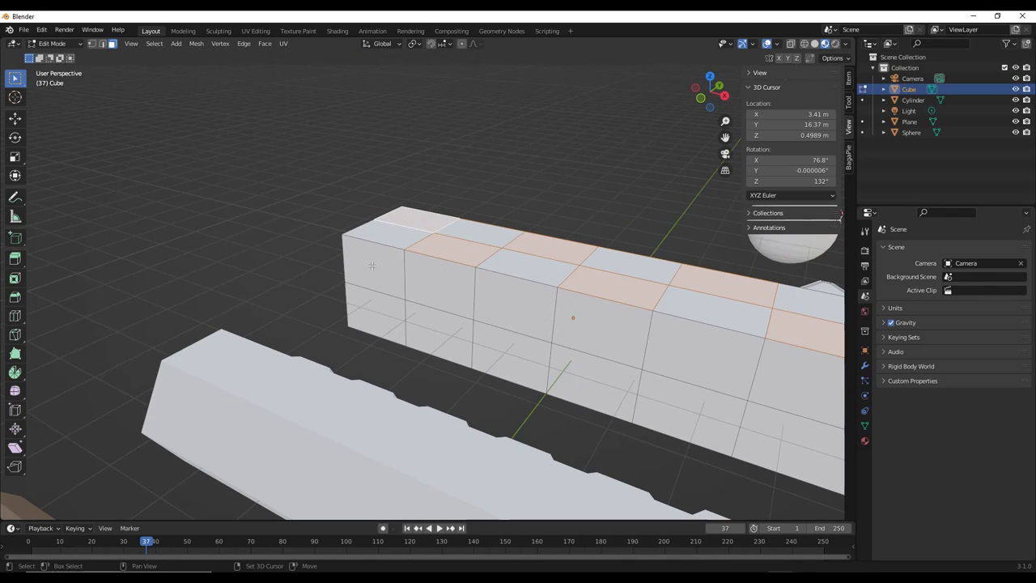
shift+click(505, 292)
shift+click(372, 279)
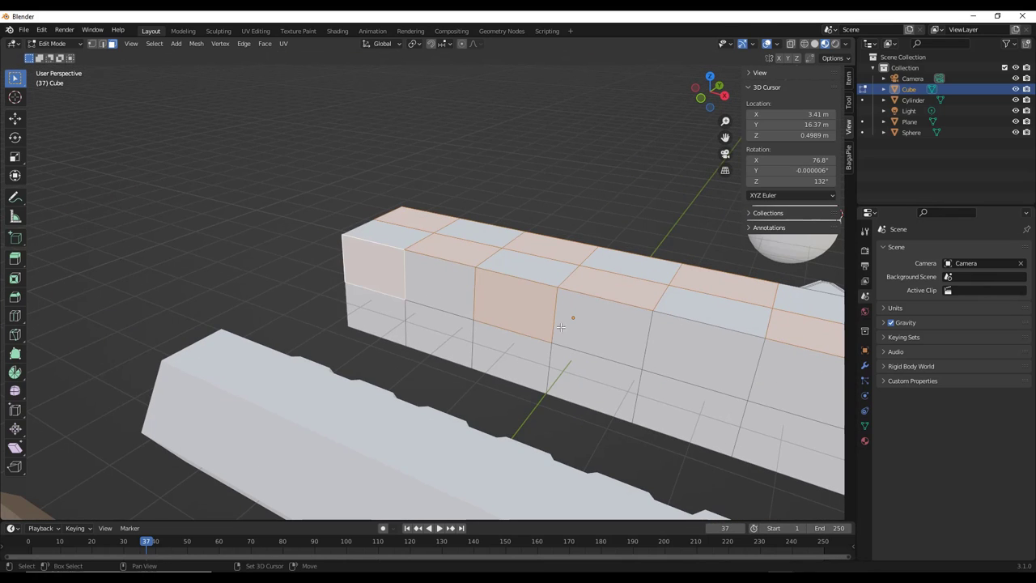
shift+click(690, 338)
shift+click(447, 343)
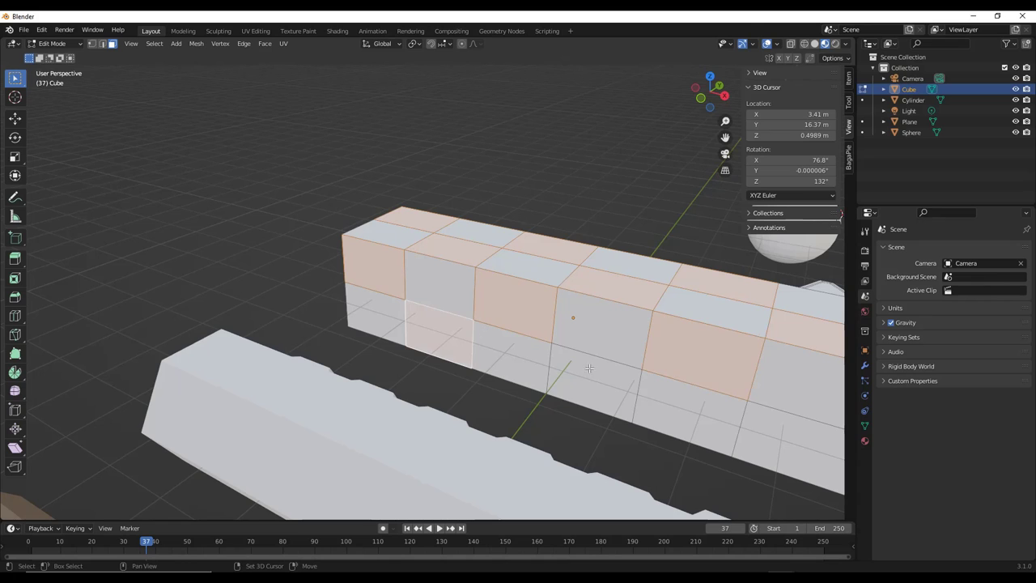
shift+click(603, 377)
scroll(443, 323, down, 6)
middle_drag(579, 374, 494, 323)
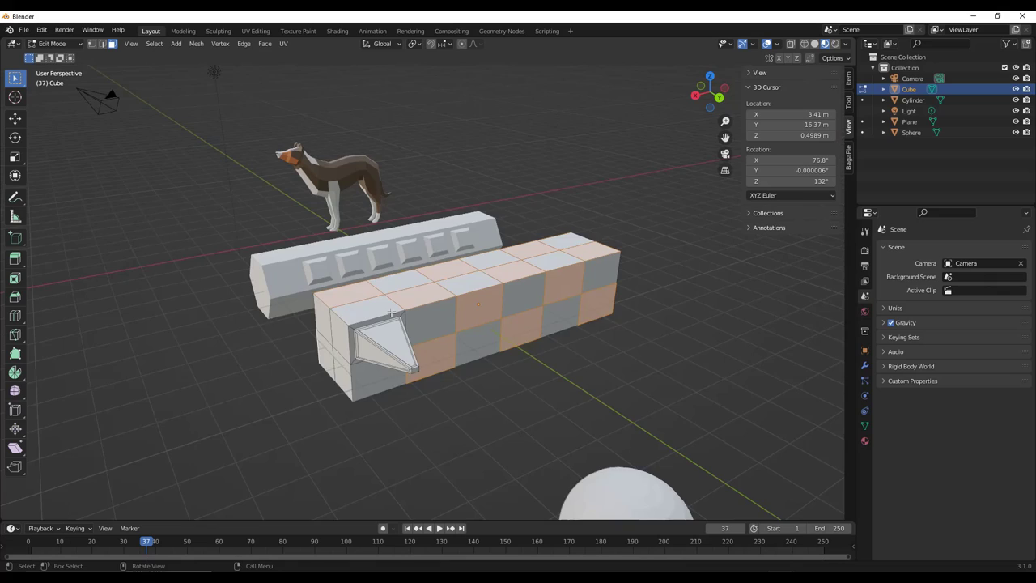
Step: Paste the wedge onto every checkerboard face from the Face Context Menu's Mesh Copier
scroll(483, 305, up, 3)
right_click(483, 306)
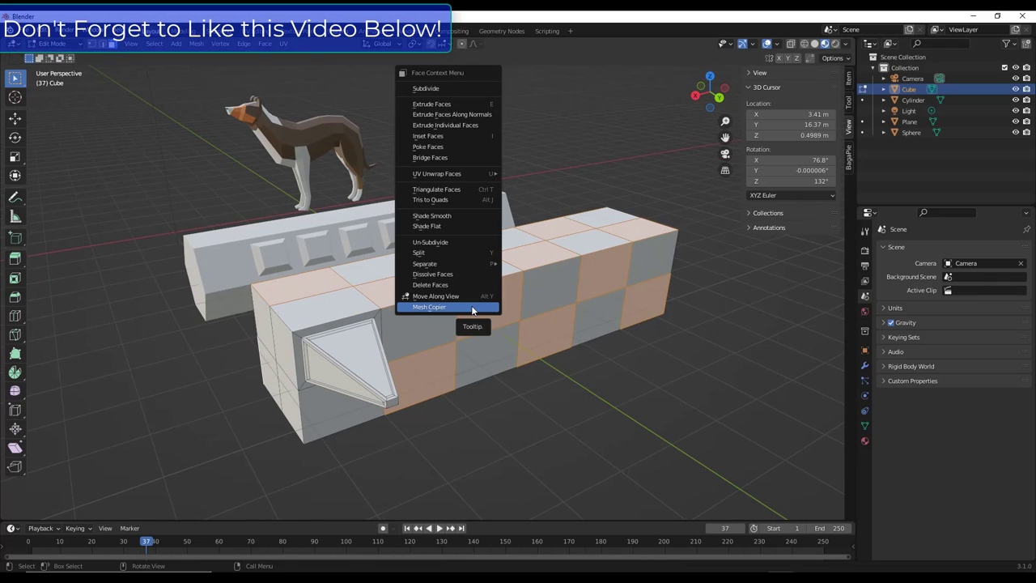
click(471, 306)
middle_drag(471, 306, 455, 324)
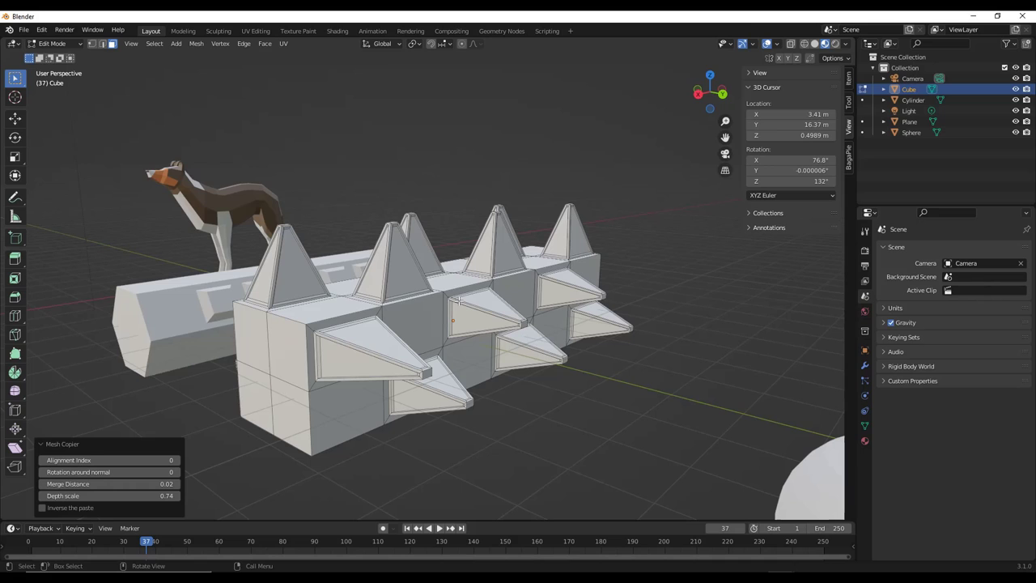
scroll(489, 310, up, 3)
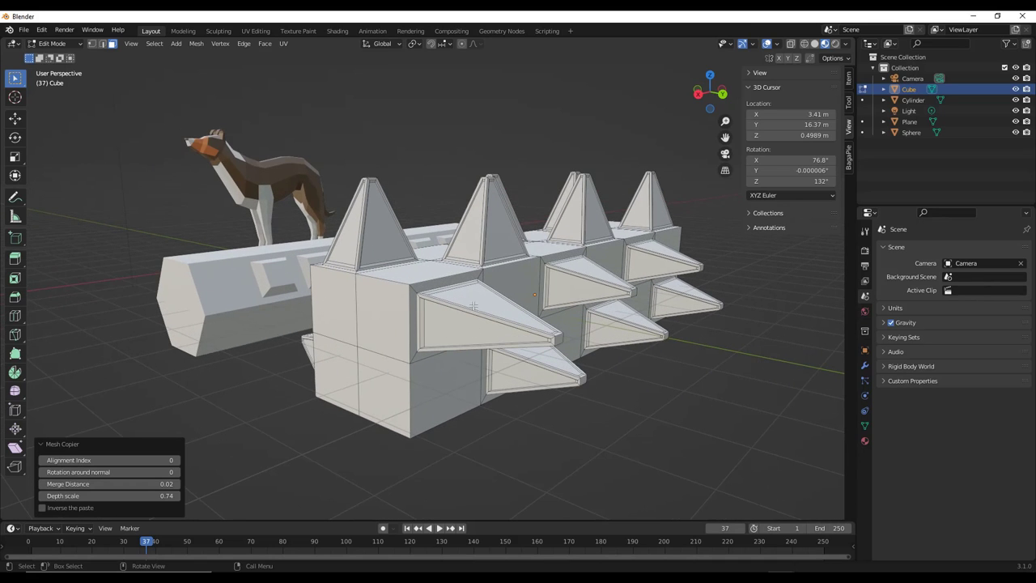
scroll(473, 305, down, 5)
scroll(623, 343, up, 2)
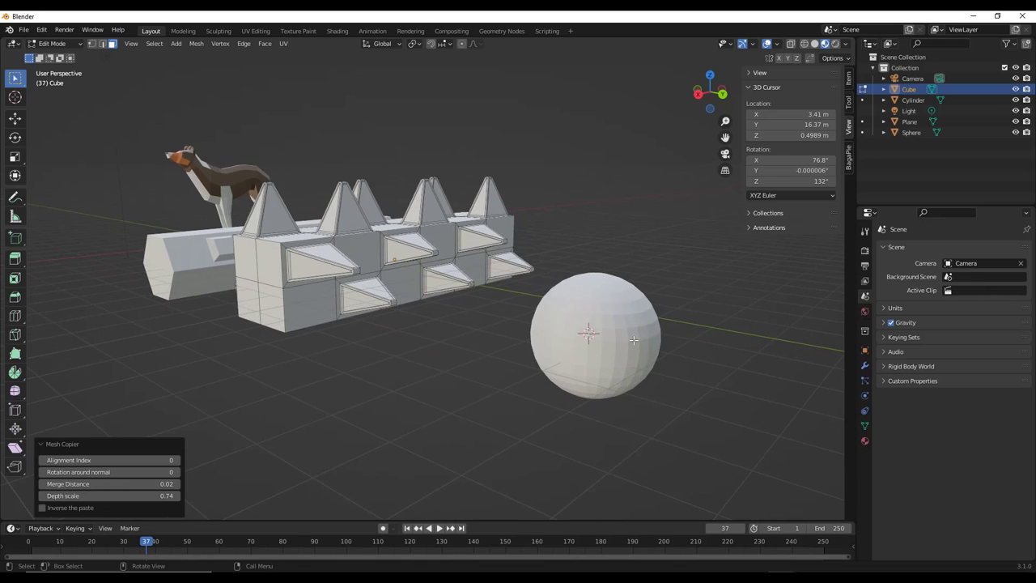
Step: Leave the spiked box and enter Edit Mode on the sphere
key(Tab)
click(631, 335)
scroll(631, 335, up, 3)
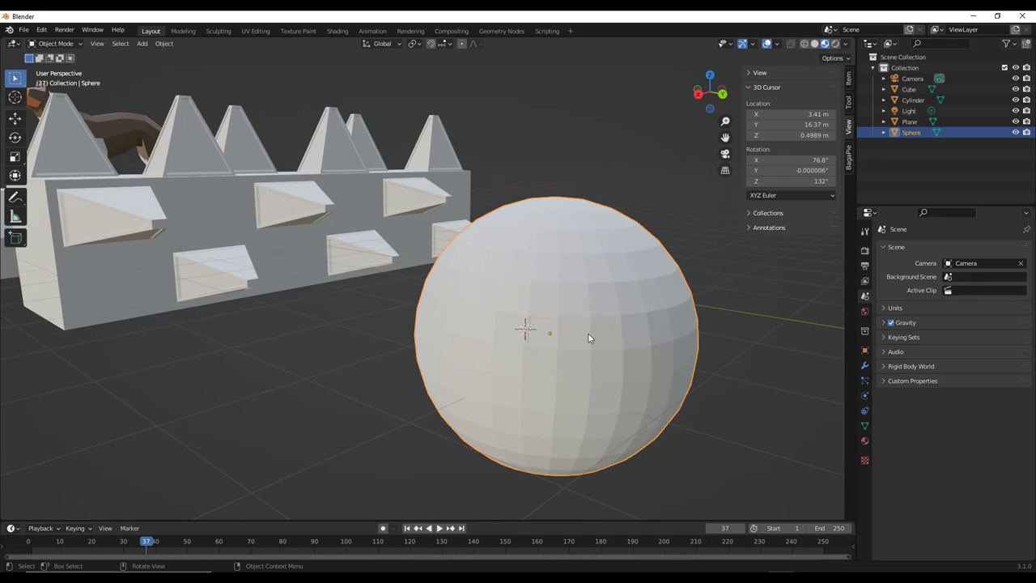
key(Tab)
scroll(633, 348, up, 2)
middle_drag(585, 347, 593, 345)
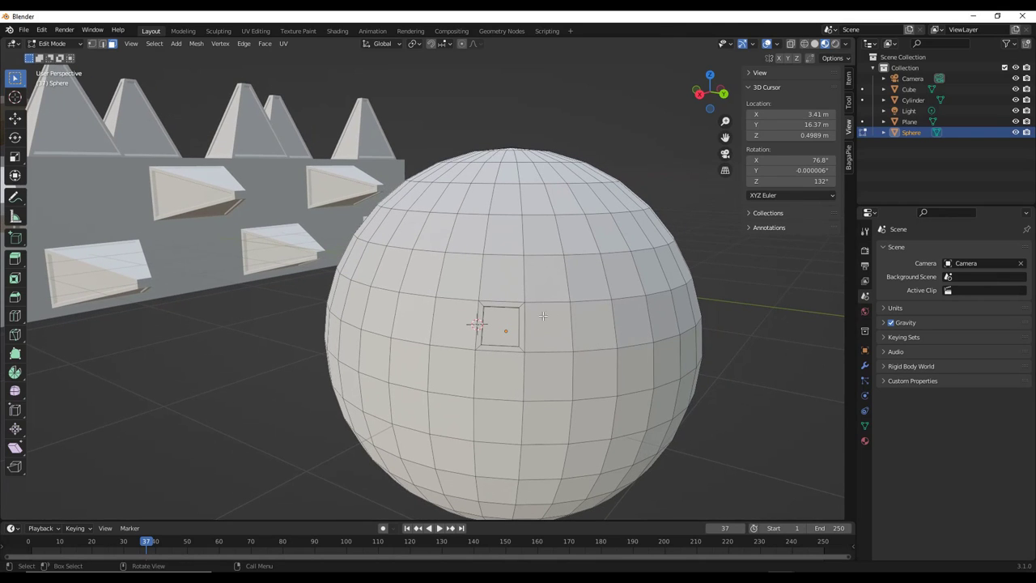
scroll(543, 316, down, 3)
scroll(173, 238, up, 2)
scroll(162, 218, down, 5)
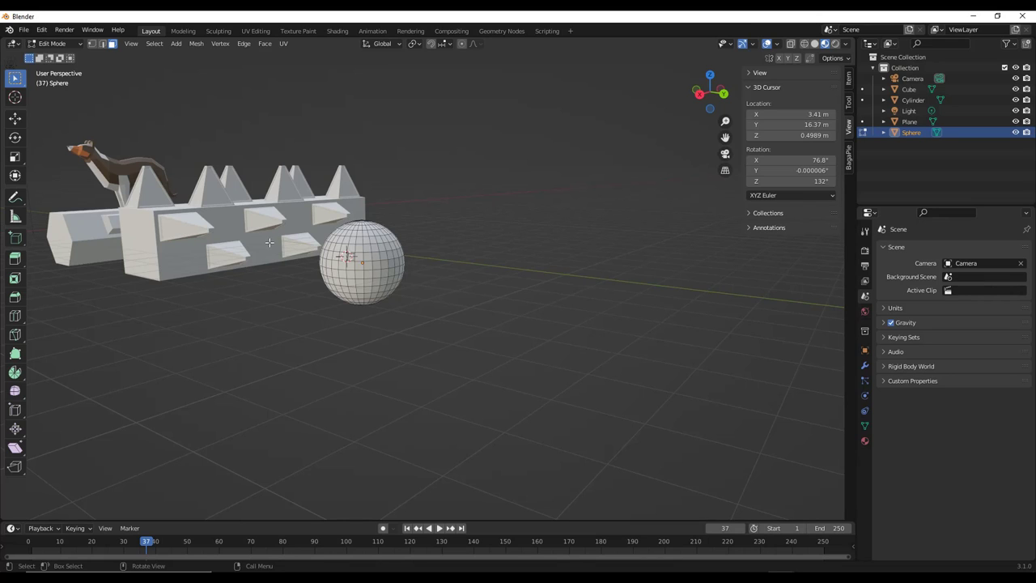
Step: Briefly switch back to the box, then reselect the sphere in Edit Mode and view its panel
key(alt+q)
scroll(166, 189, up, 4)
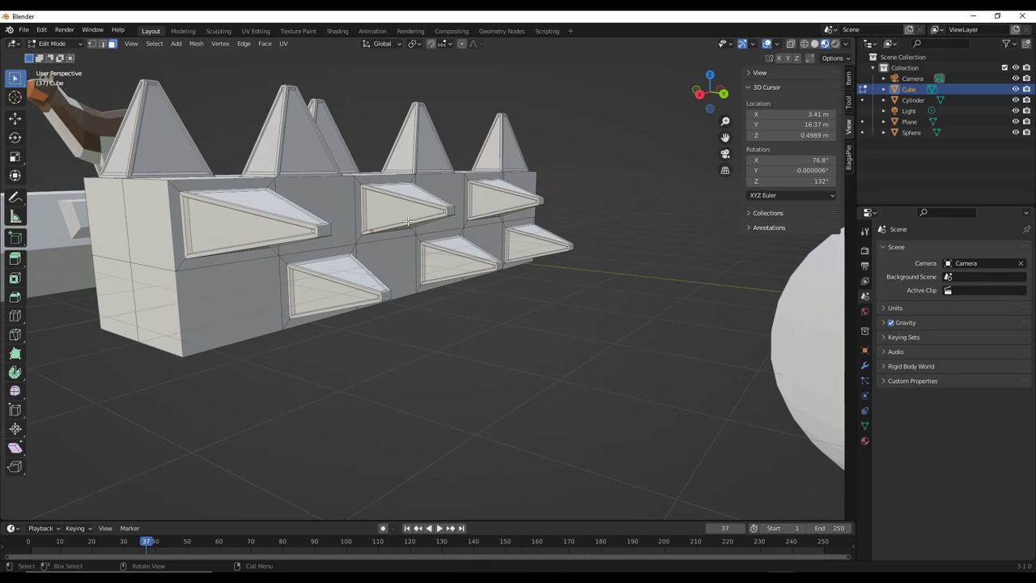
scroll(408, 221, down, 5)
key(Tab)
click(464, 261)
scroll(479, 255, up, 4)
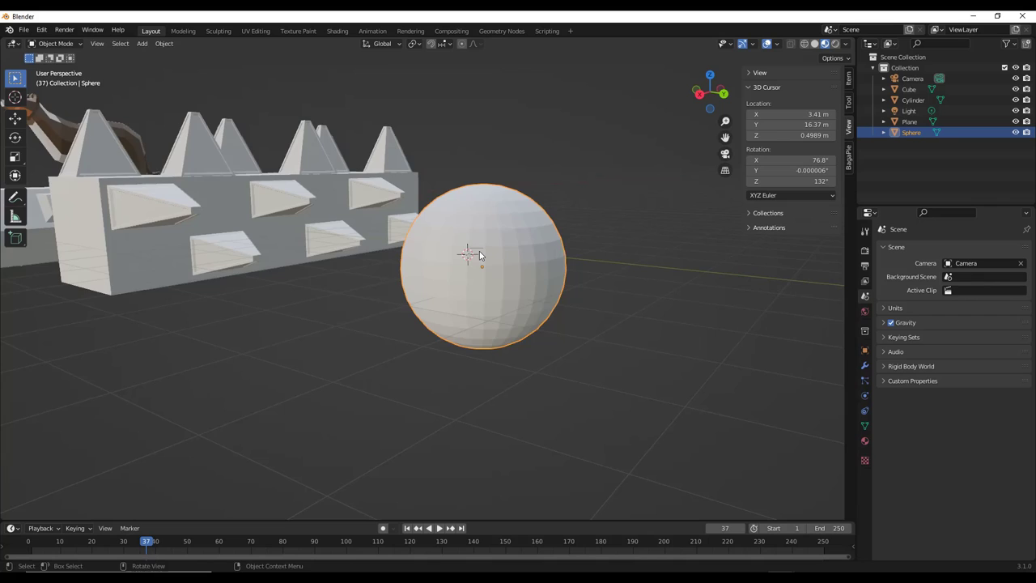
key(Tab)
scroll(481, 257, up, 5)
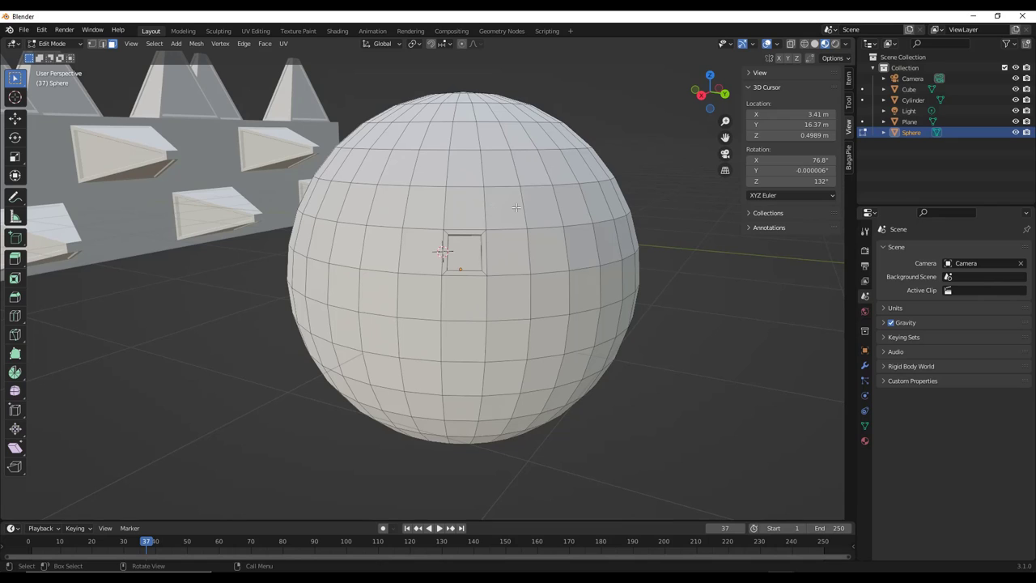
scroll(476, 278, up, 5)
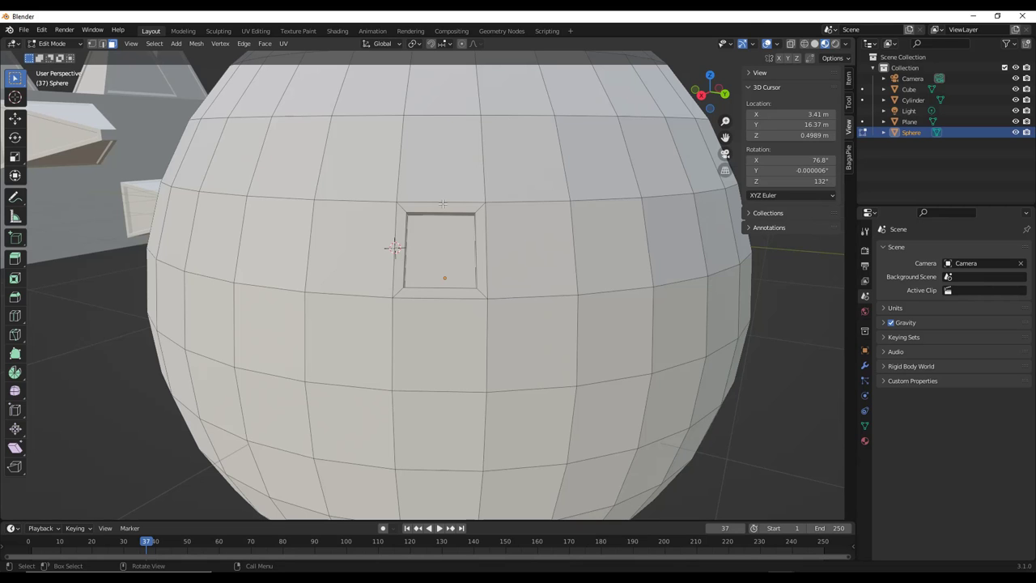
middle_drag(488, 280, 461, 193)
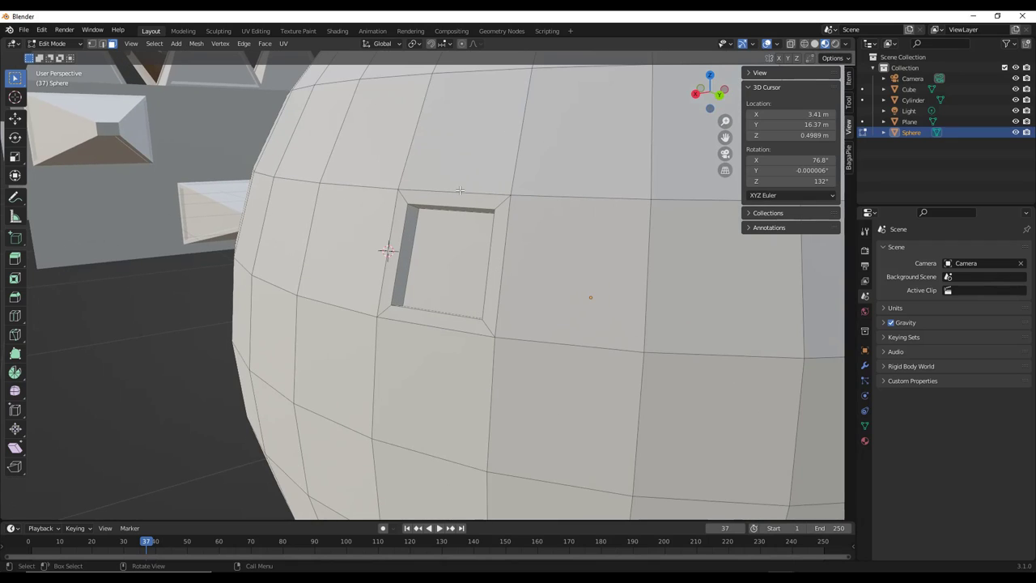
Step: Select the recessed panel's edge ring and set it as the Mesh Copier copy region
key(2)
alt+click(459, 191)
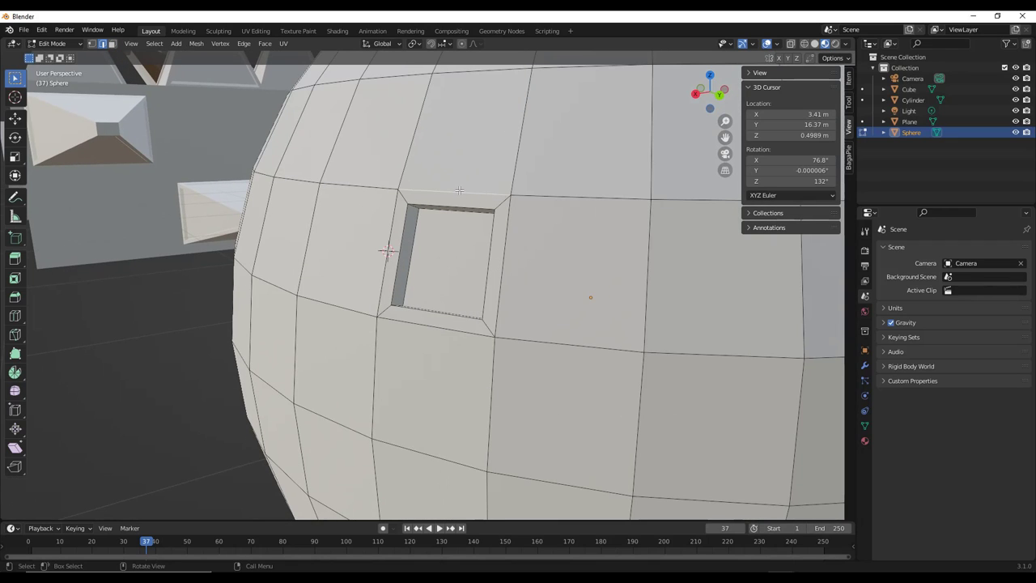
alt+shift+click(504, 247)
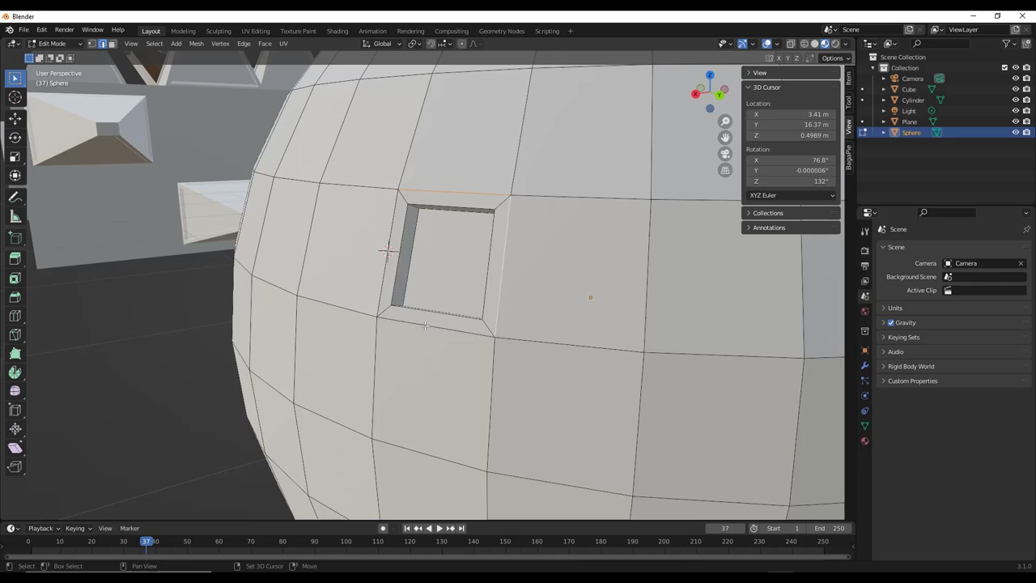
alt+shift+click(387, 253)
right_click(387, 252)
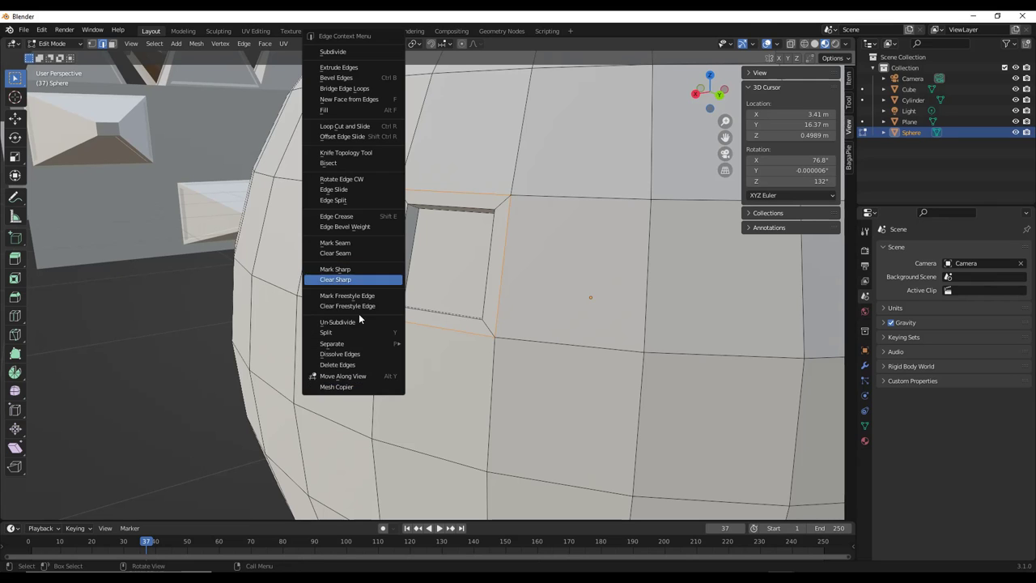
click(344, 387)
scroll(323, 380, down, 5)
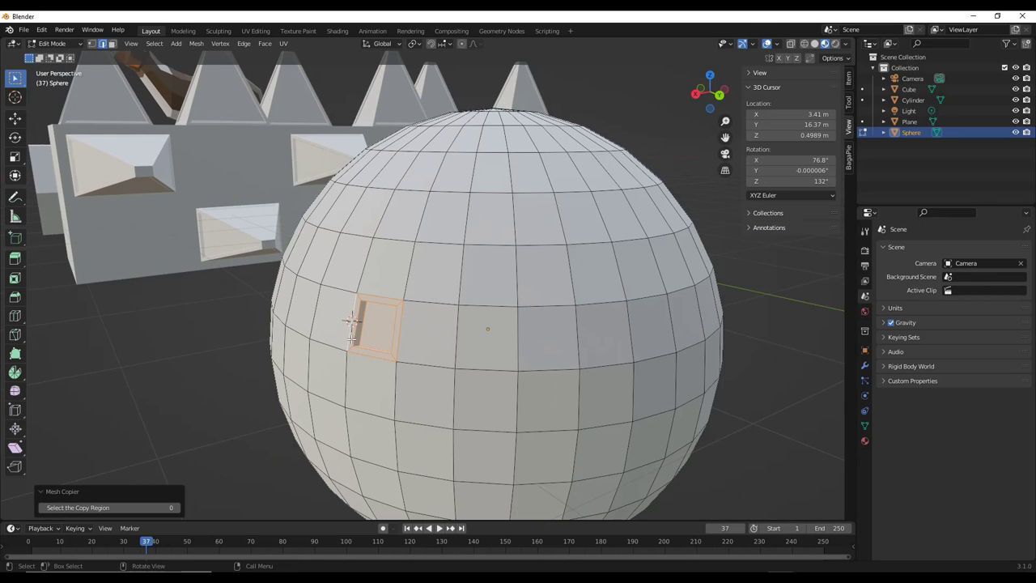
Step: In face mode, pick eleven scattered upper faces of the sphere as paste targets
key(3)
middle_drag(365, 340, 324, 340)
click(433, 273)
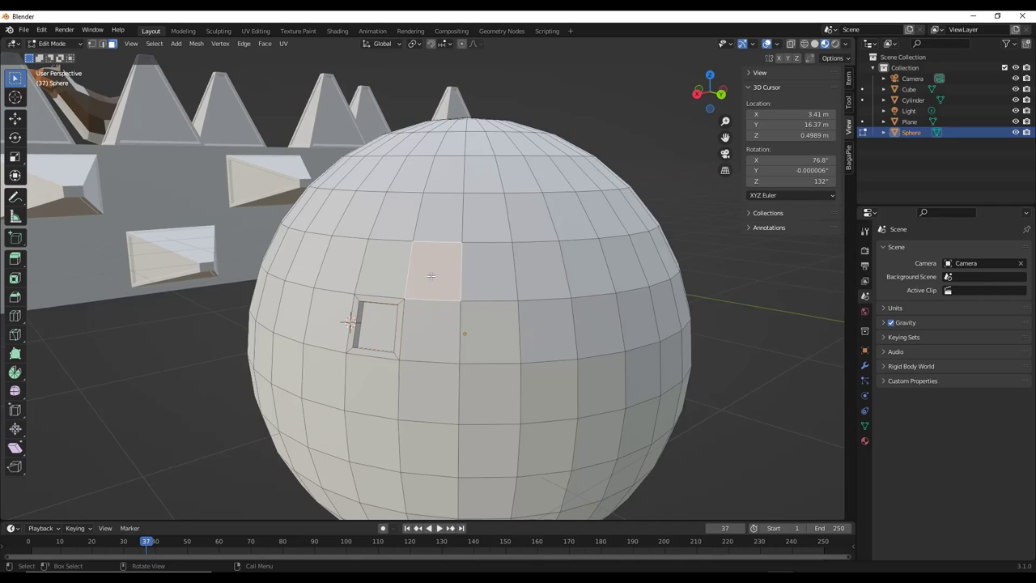
shift+click(483, 222)
shift+click(456, 168)
shift+click(478, 145)
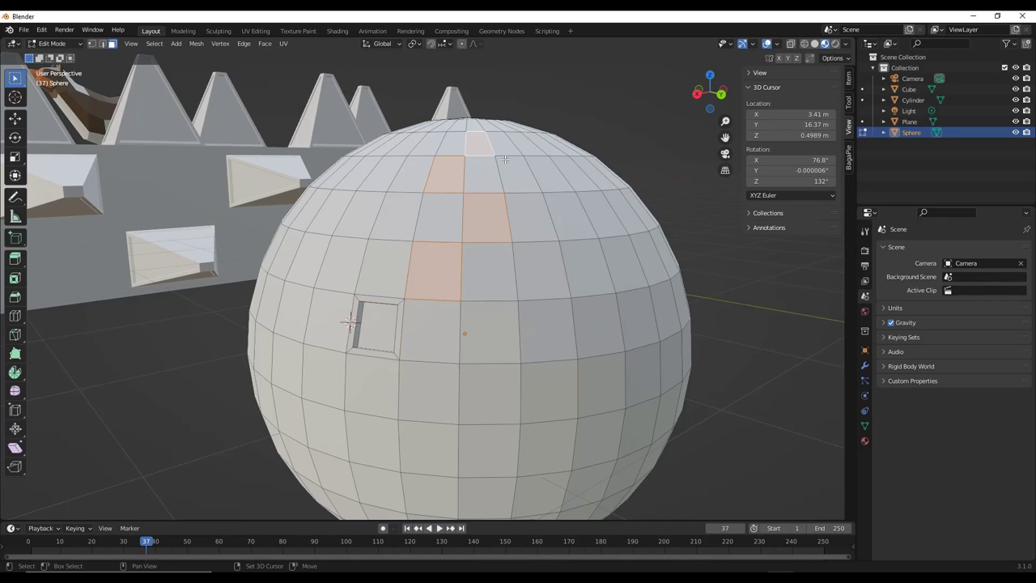
shift+click(518, 176)
shift+click(526, 145)
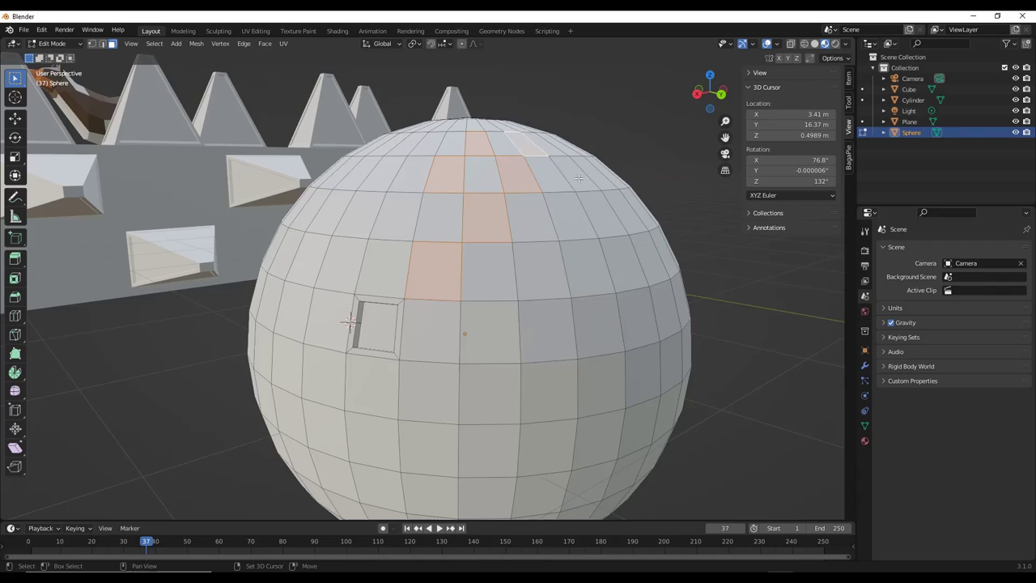
shift+click(575, 176)
shift+click(566, 214)
shift+click(524, 278)
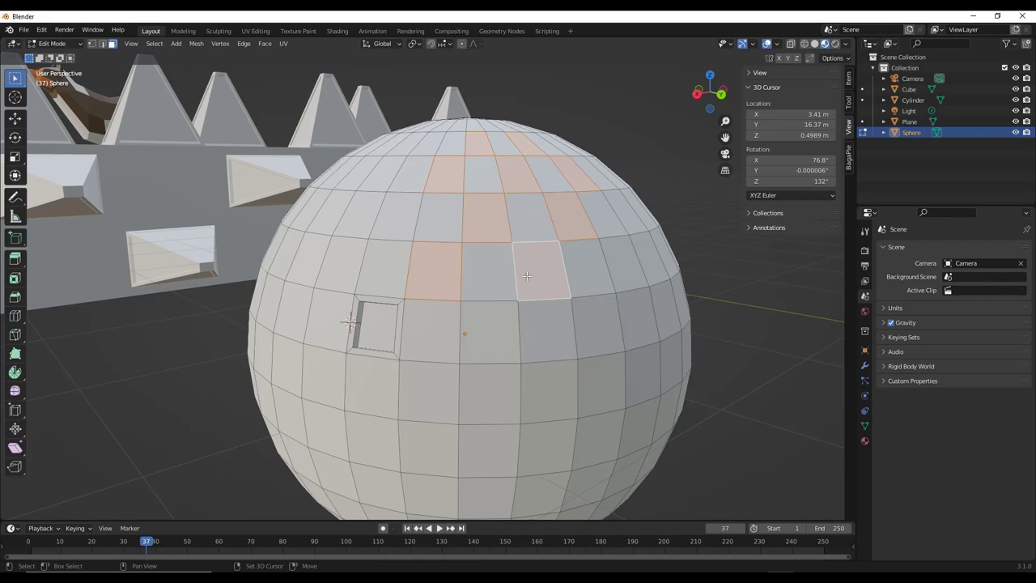
shift+click(482, 341)
shift+click(603, 322)
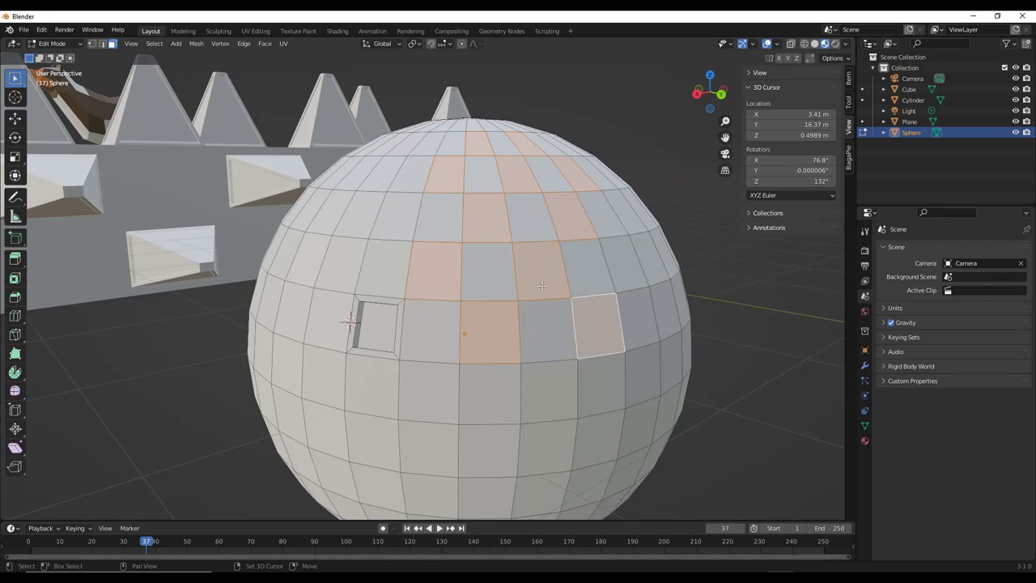
middle_drag(477, 288, 450, 268)
Step: Paste the square panel onto the selected sphere faces at 0.74 depth scale and inspect
right_click(450, 268)
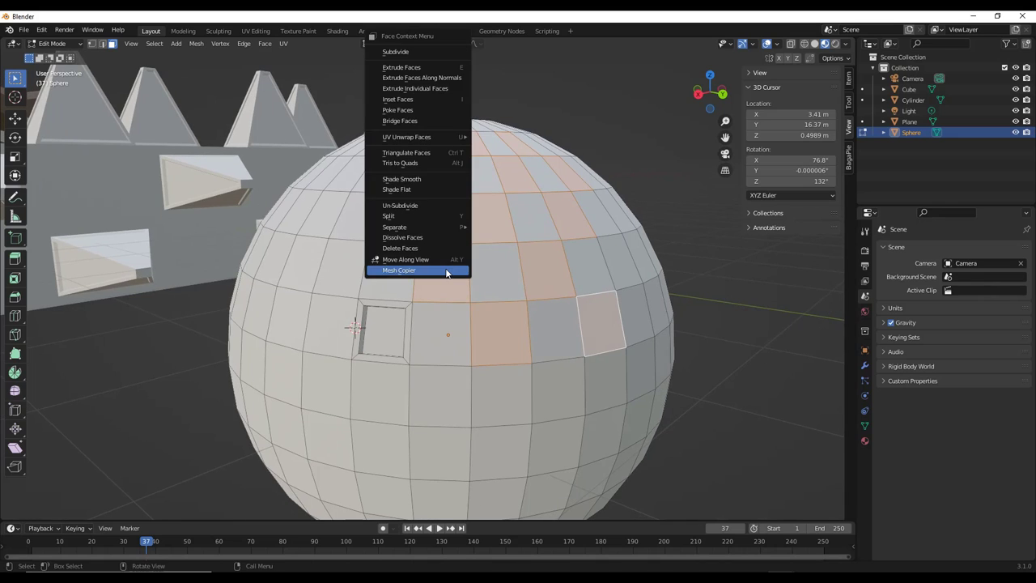
click(447, 273)
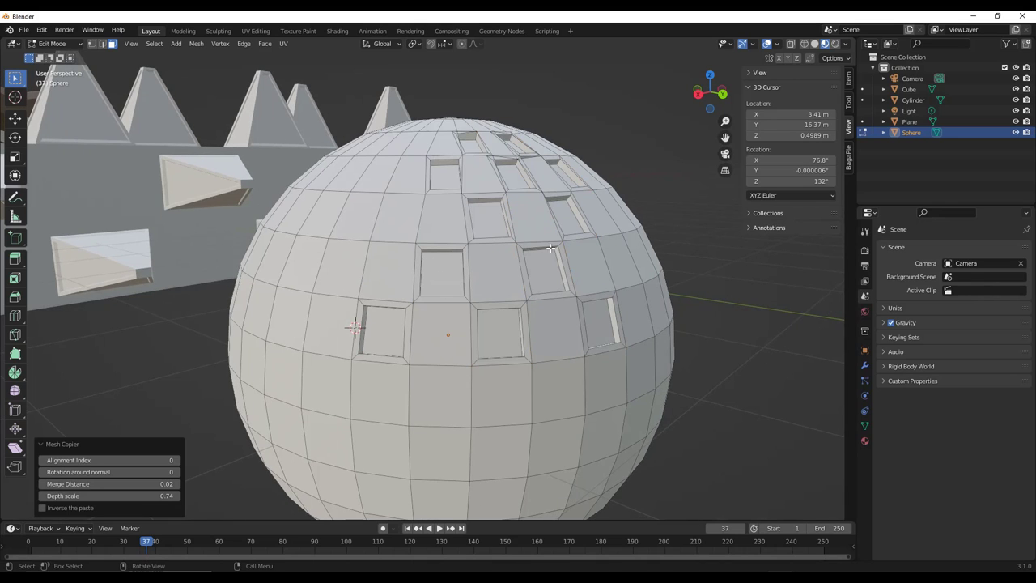
middle_drag(551, 247, 535, 261)
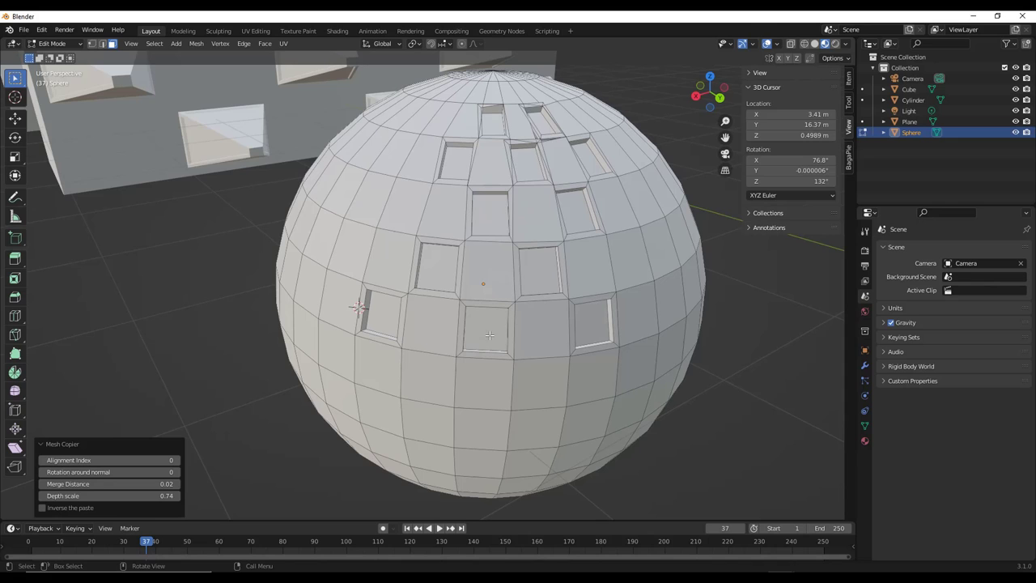
scroll(526, 152, up, 5)
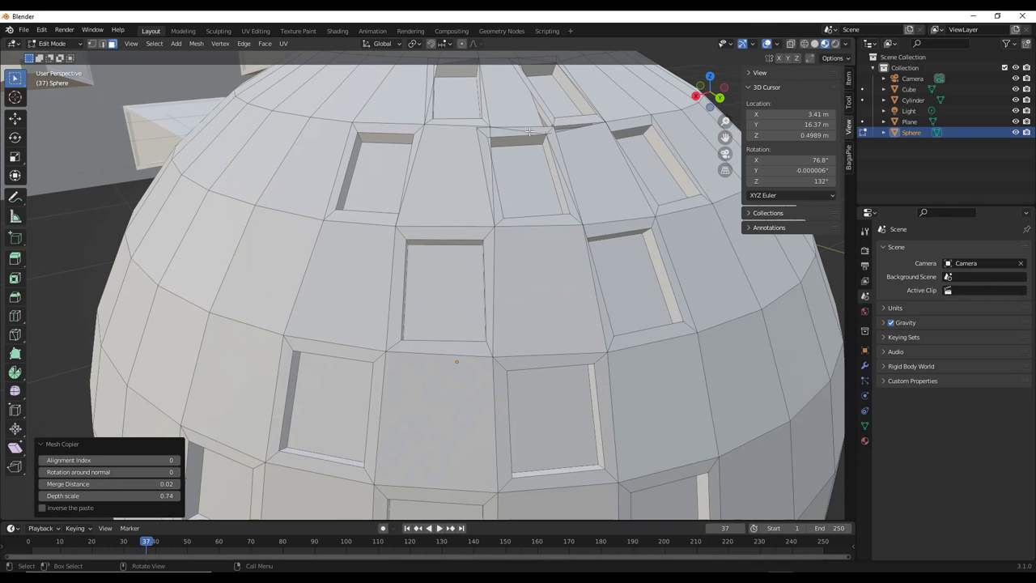
scroll(562, 238, down, 3)
scroll(571, 136, up, 4)
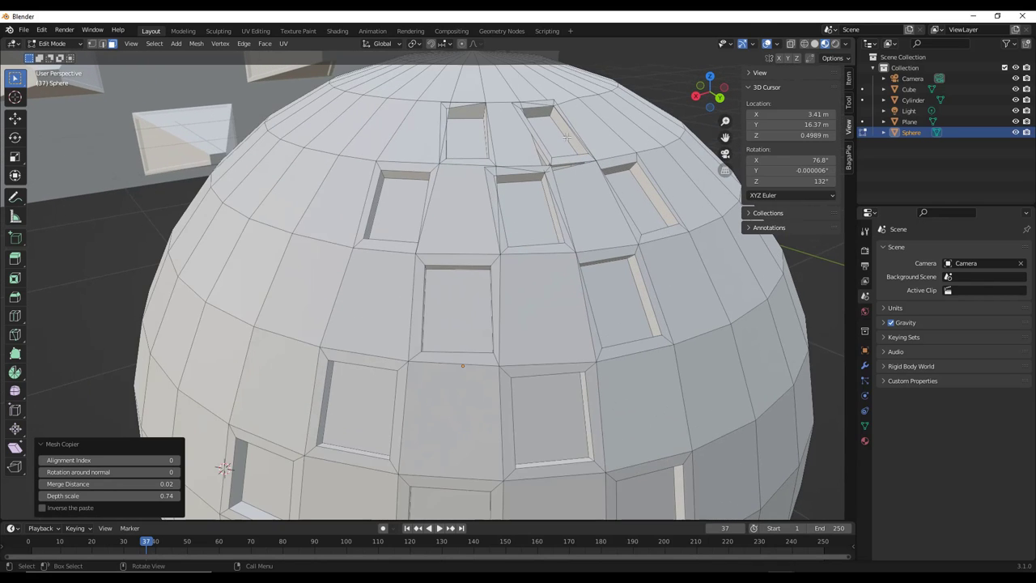
scroll(552, 178, down, 2)
scroll(547, 201, down, 2)
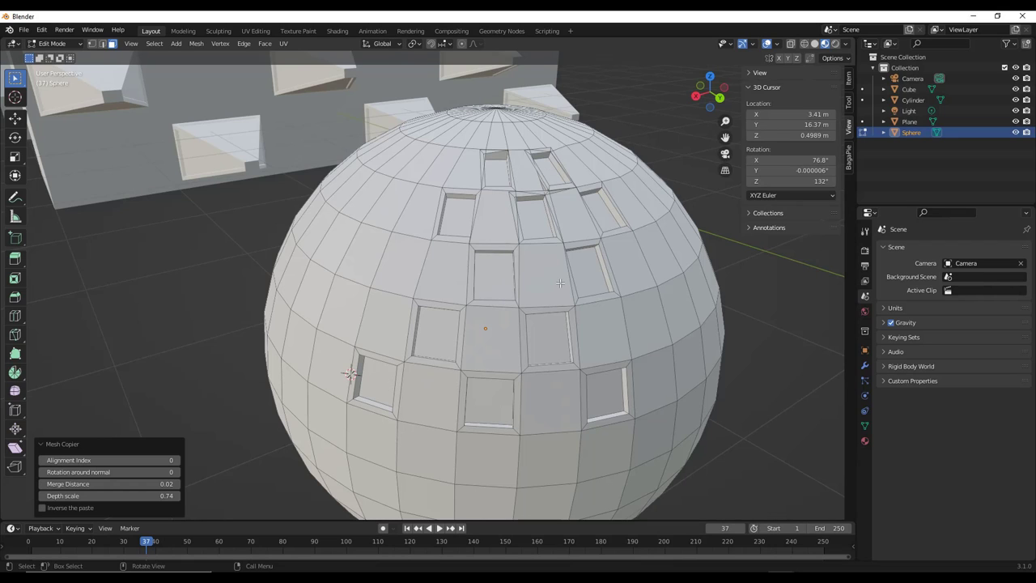
scroll(560, 282, up, 2)
middle_drag(486, 299, 443, 287)
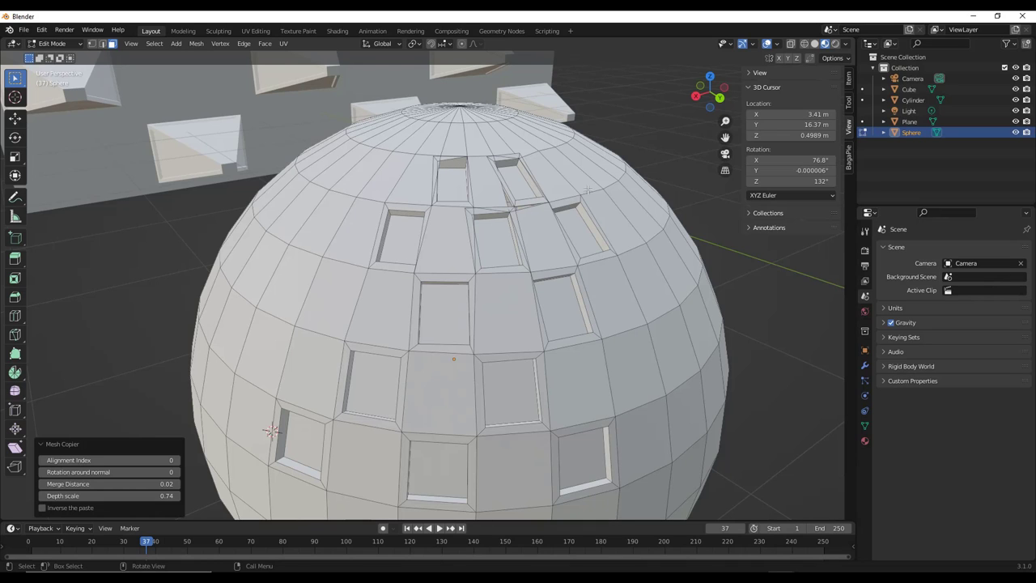
scroll(587, 188, down, 3)
scroll(587, 188, up, 3)
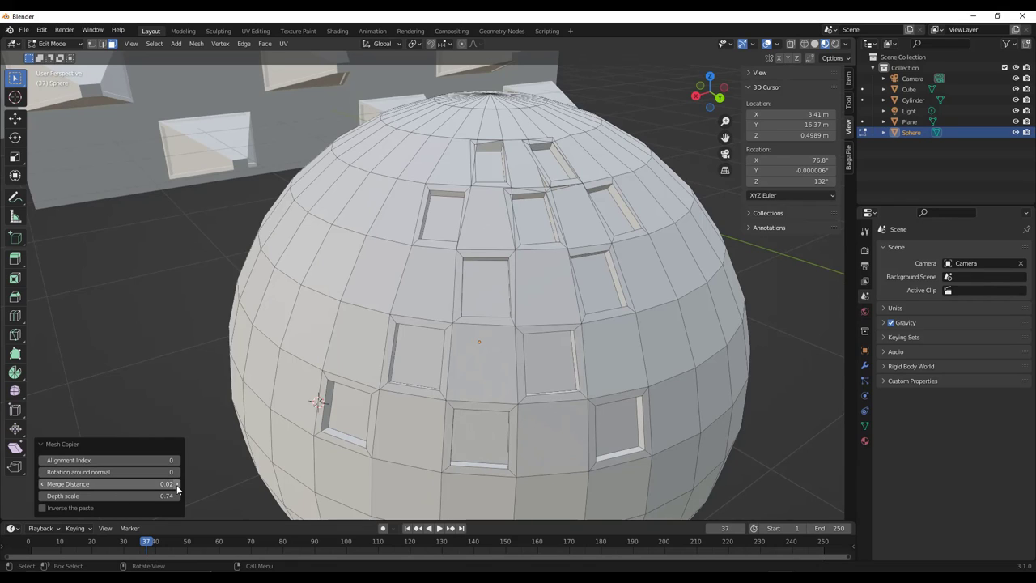
click(43, 485)
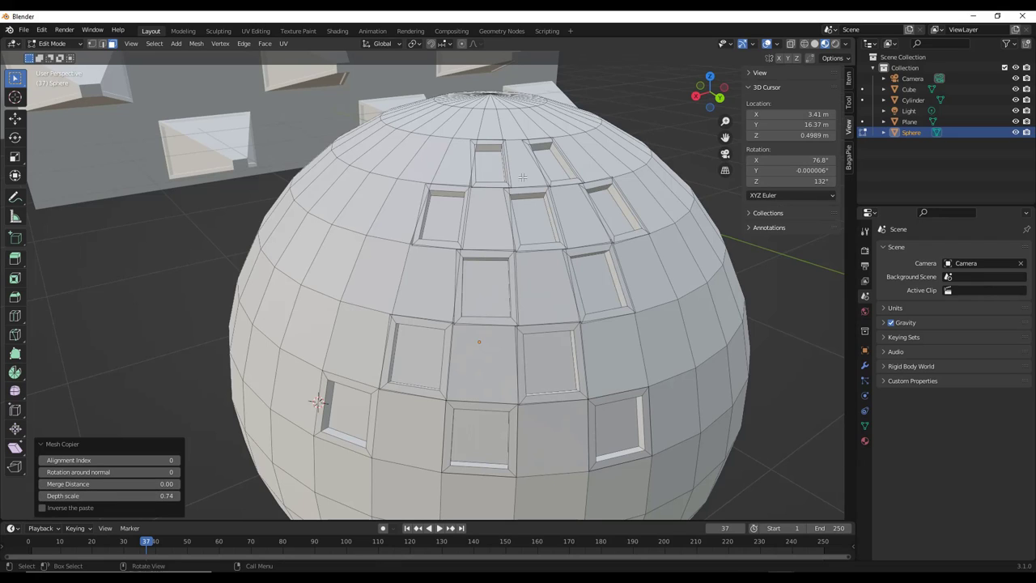
click(177, 484)
click(177, 484)
click(176, 484)
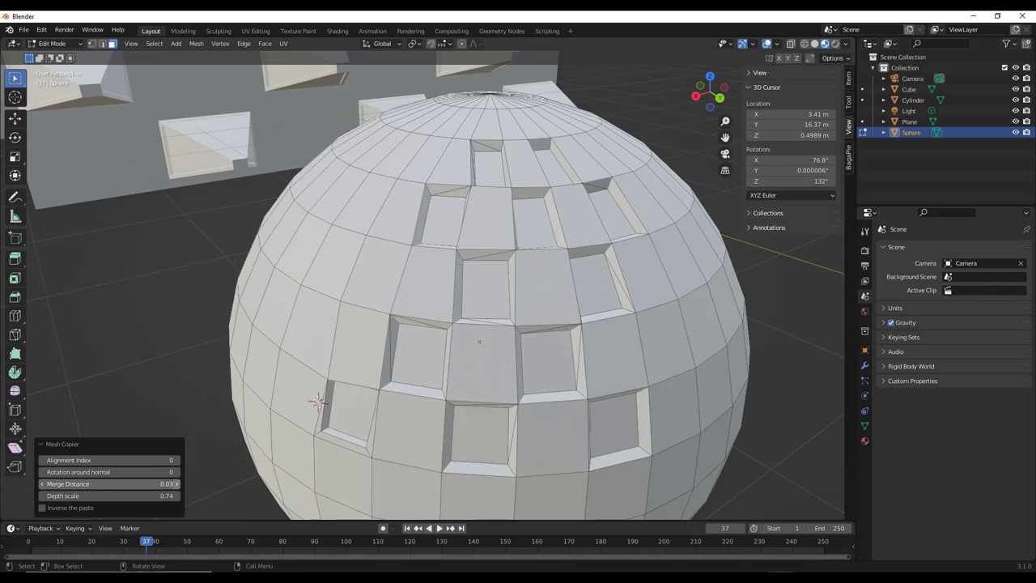
click(42, 484)
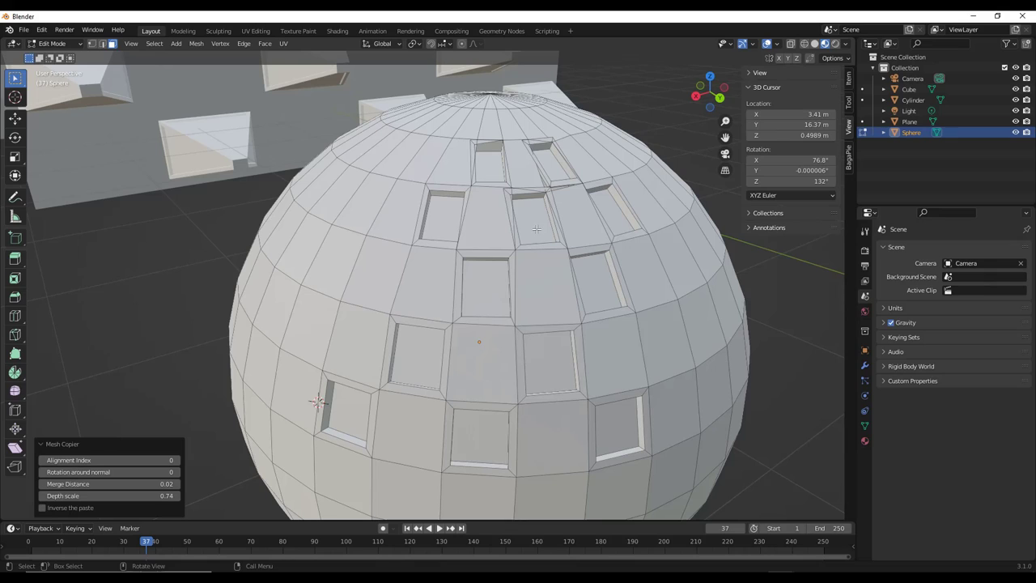
click(177, 484)
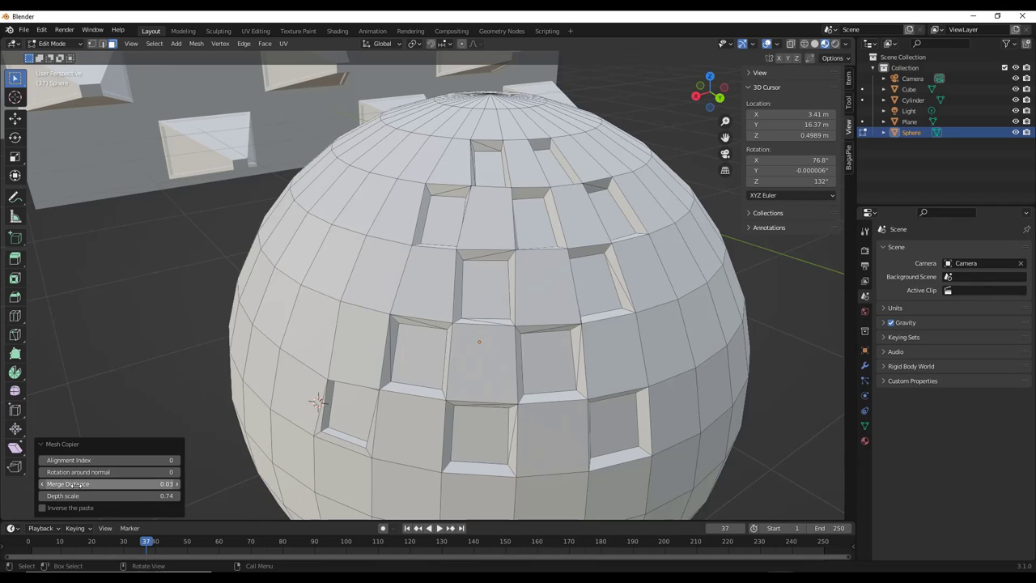
click(43, 484)
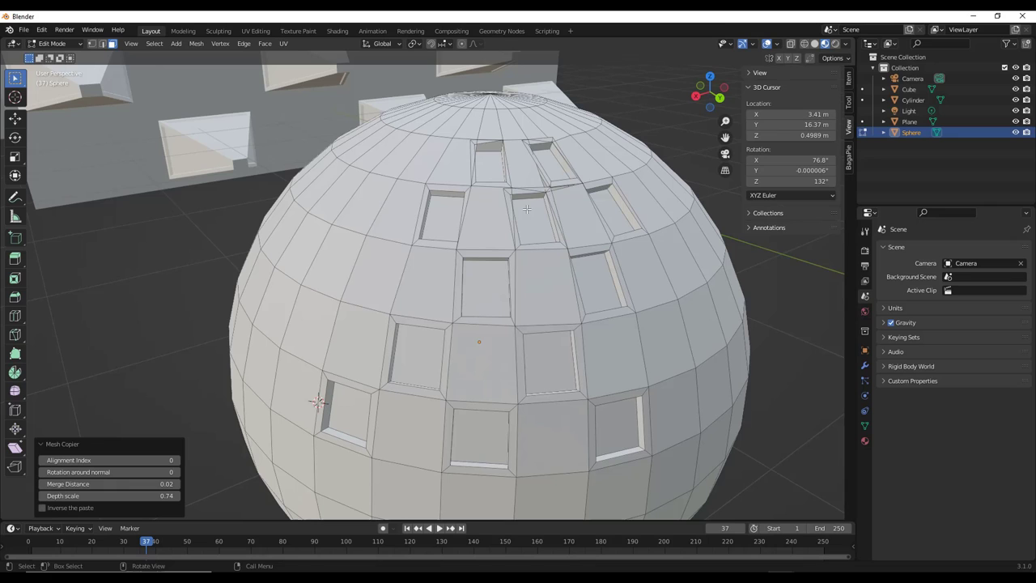
scroll(557, 187, down, 3)
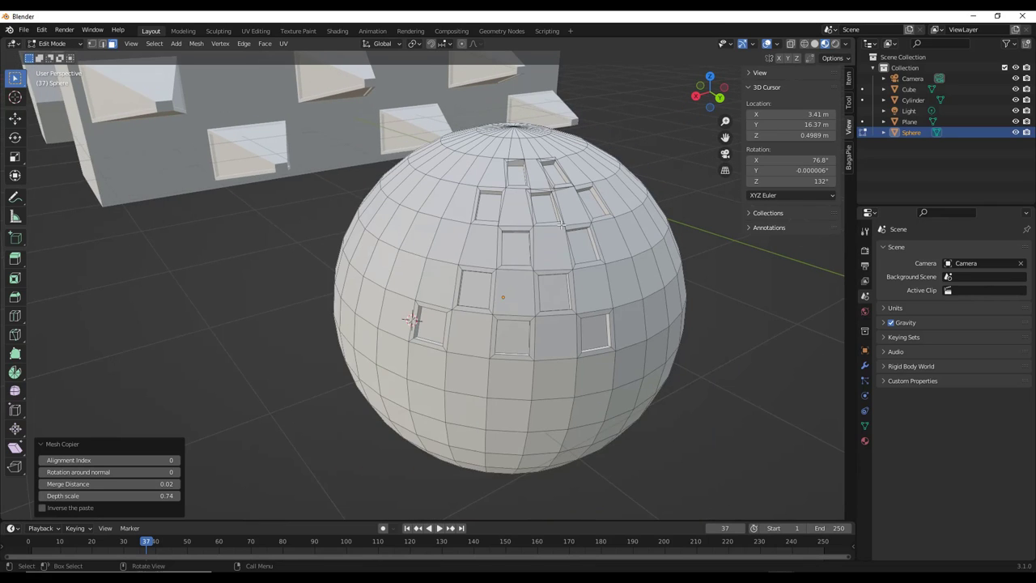
scroll(509, 176, up, 2)
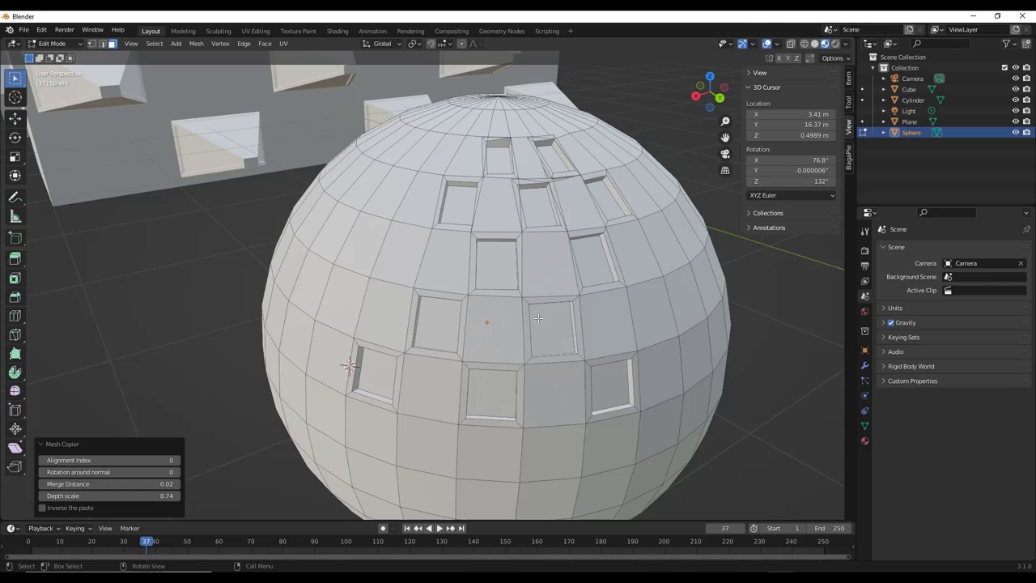
Step: Toggle the sphere to Object Mode and back to Edit Mode to review the inset panels
middle_drag(536, 317, 573, 279)
key(Tab)
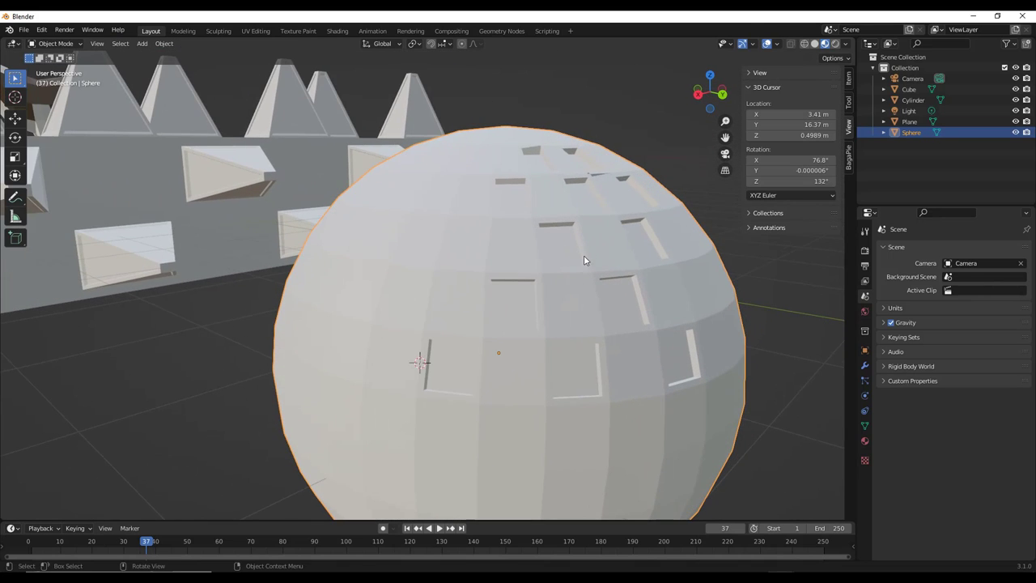
key(Tab)
middle_drag(646, 294, 643, 316)
scroll(644, 324, down, 2)
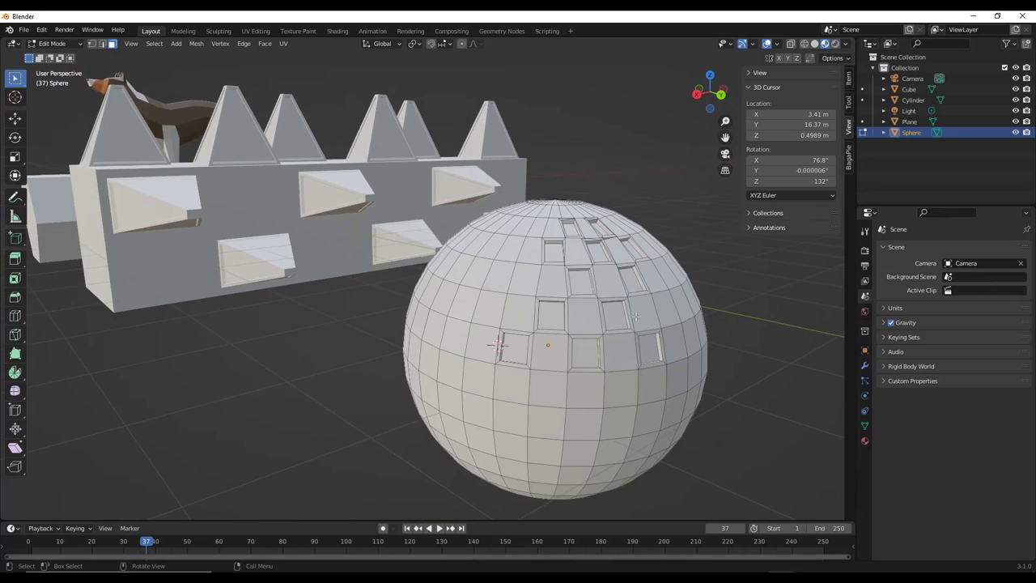
scroll(648, 343, up, 2)
scroll(528, 354, up, 1)
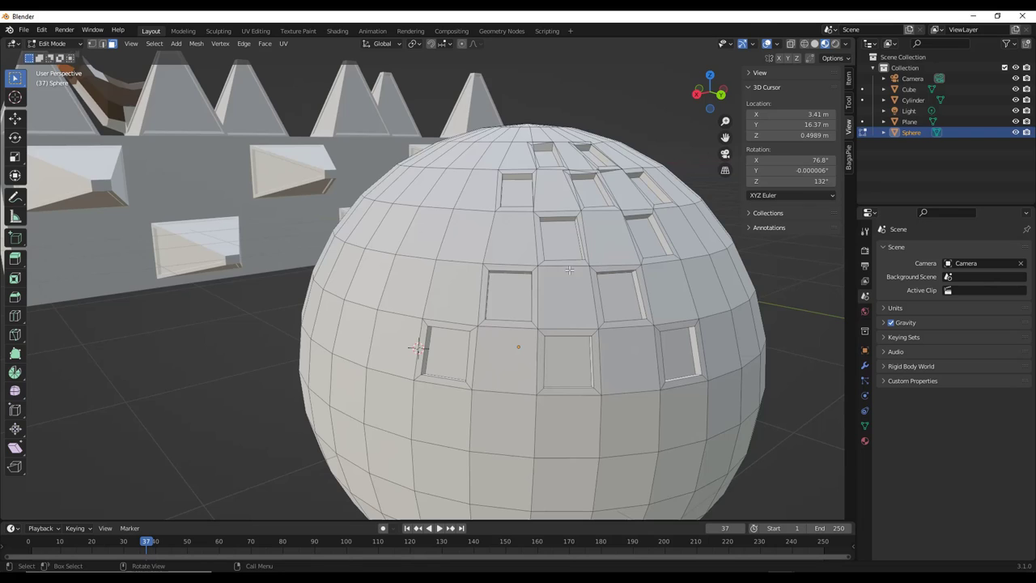
scroll(478, 301, down, 1)
scroll(518, 275, up, 2)
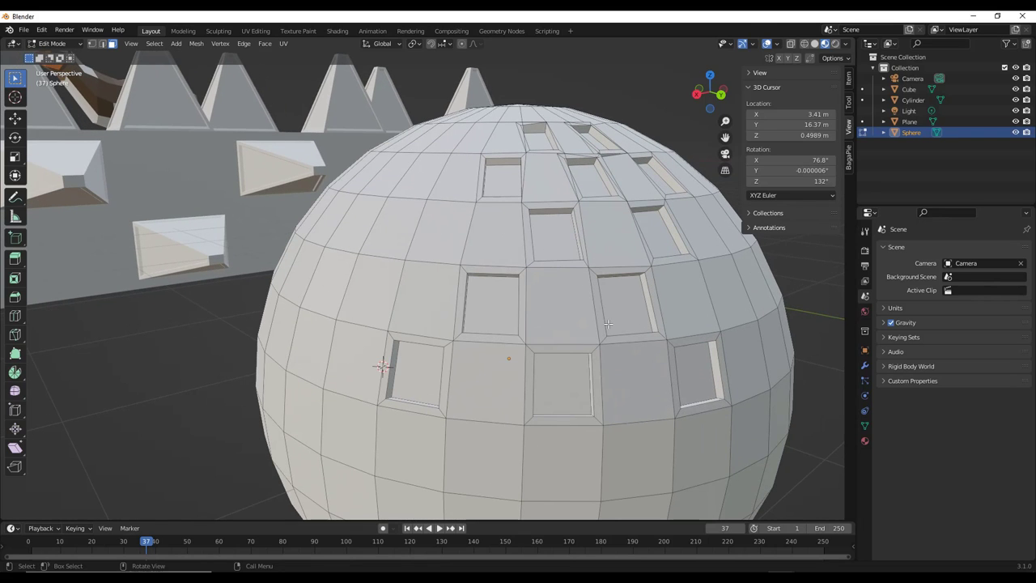
middle_drag(608, 324, 518, 245)
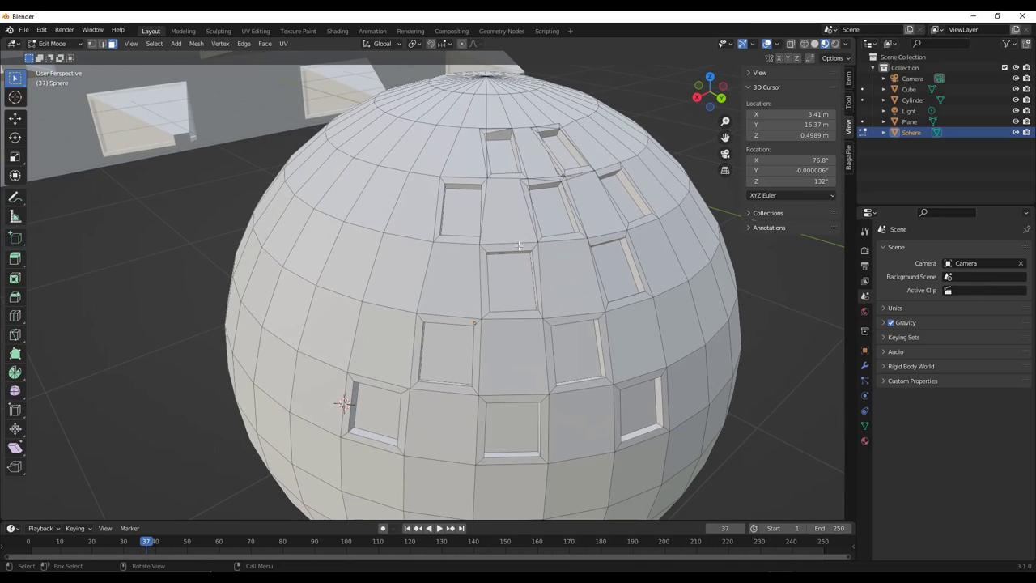